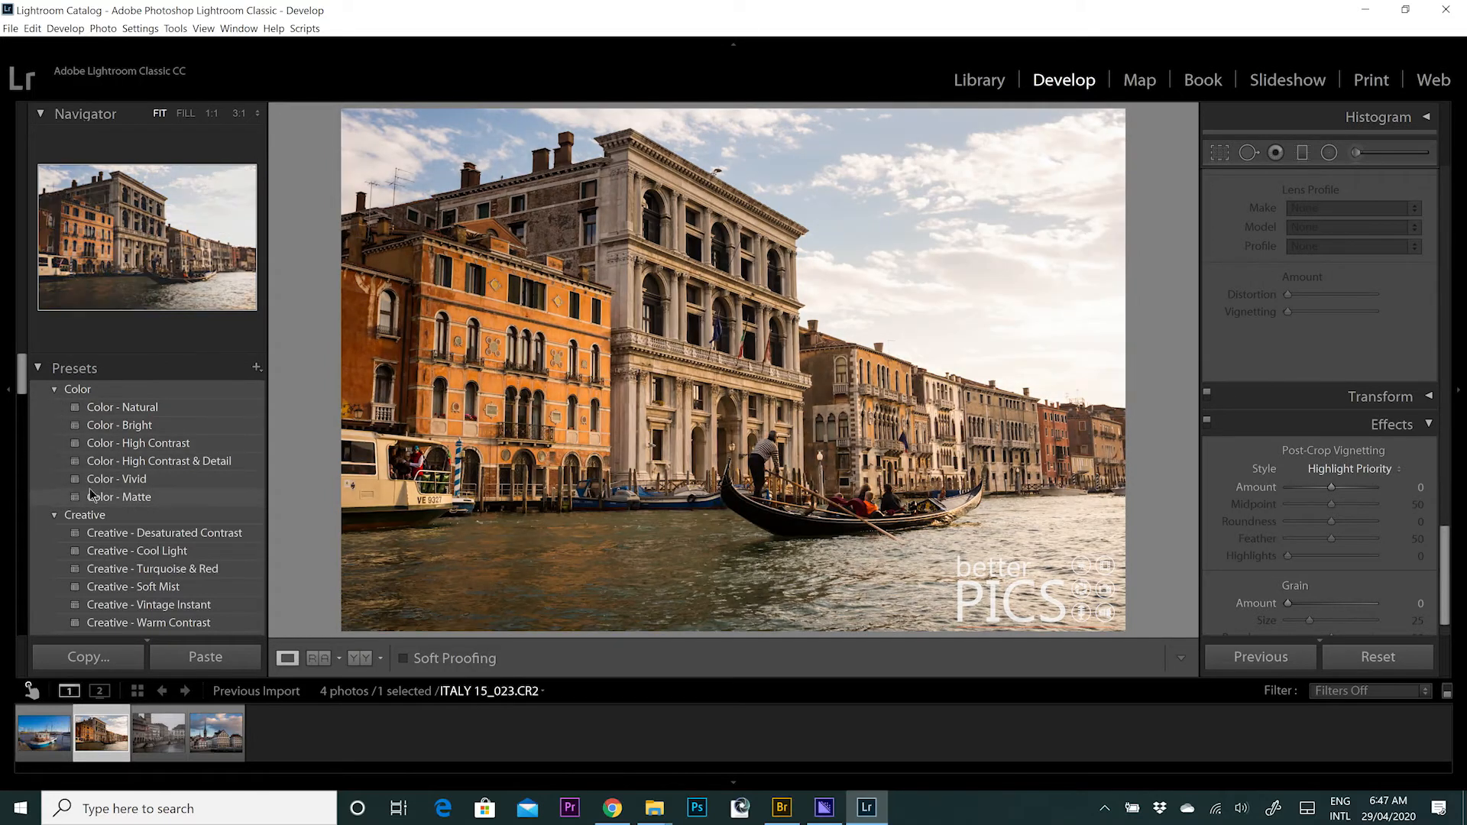
# - Browse the built-in Color, Creative, B&W and Curve presets and preview them on the Venice canal photo
pyautogui.scroll(-1, 93, 493)
pyautogui.scroll(-1, 95, 495)
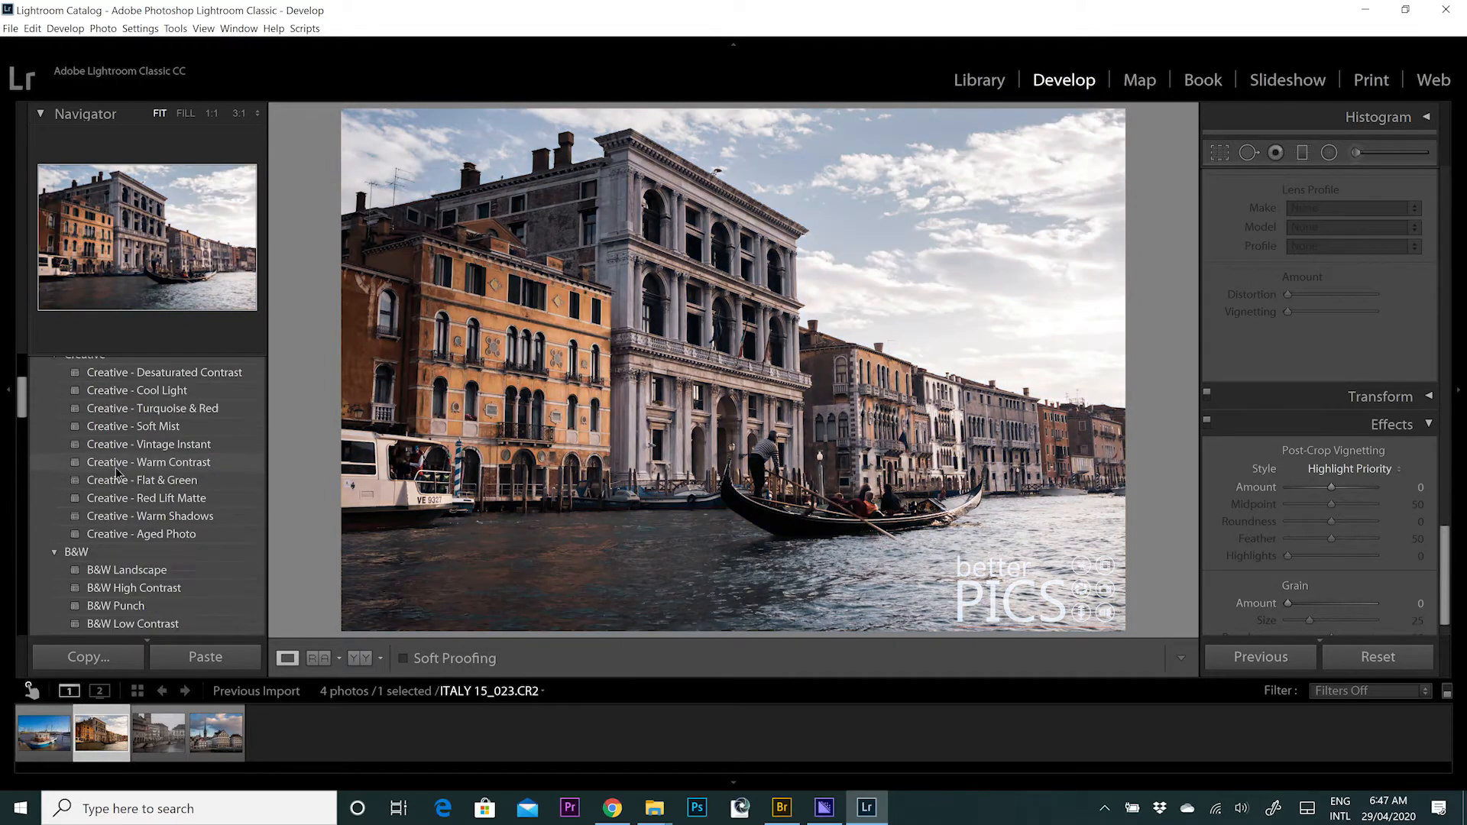
pyautogui.scroll(-2, 130, 464)
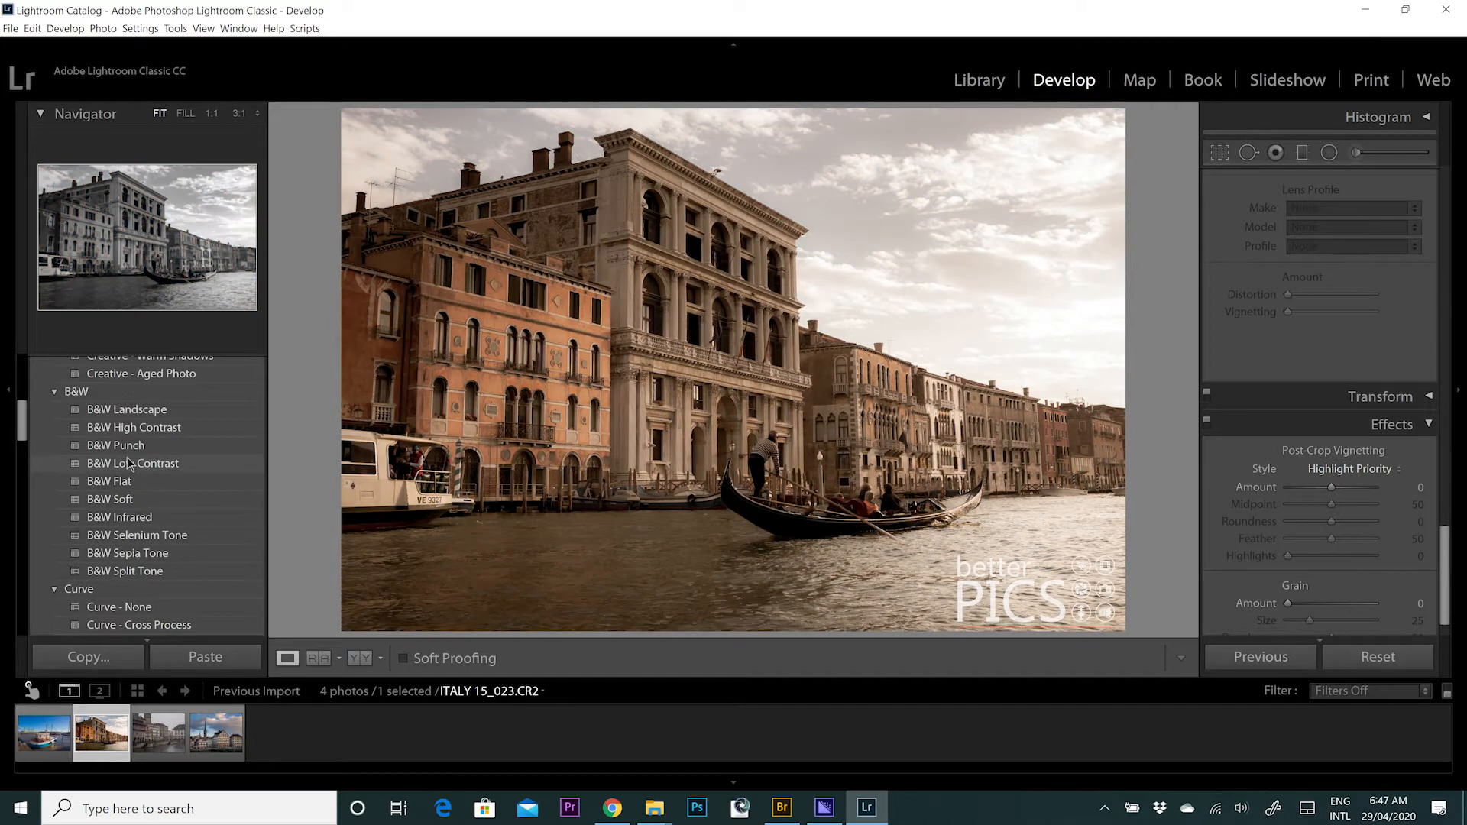
pyautogui.scroll(-1, 132, 458)
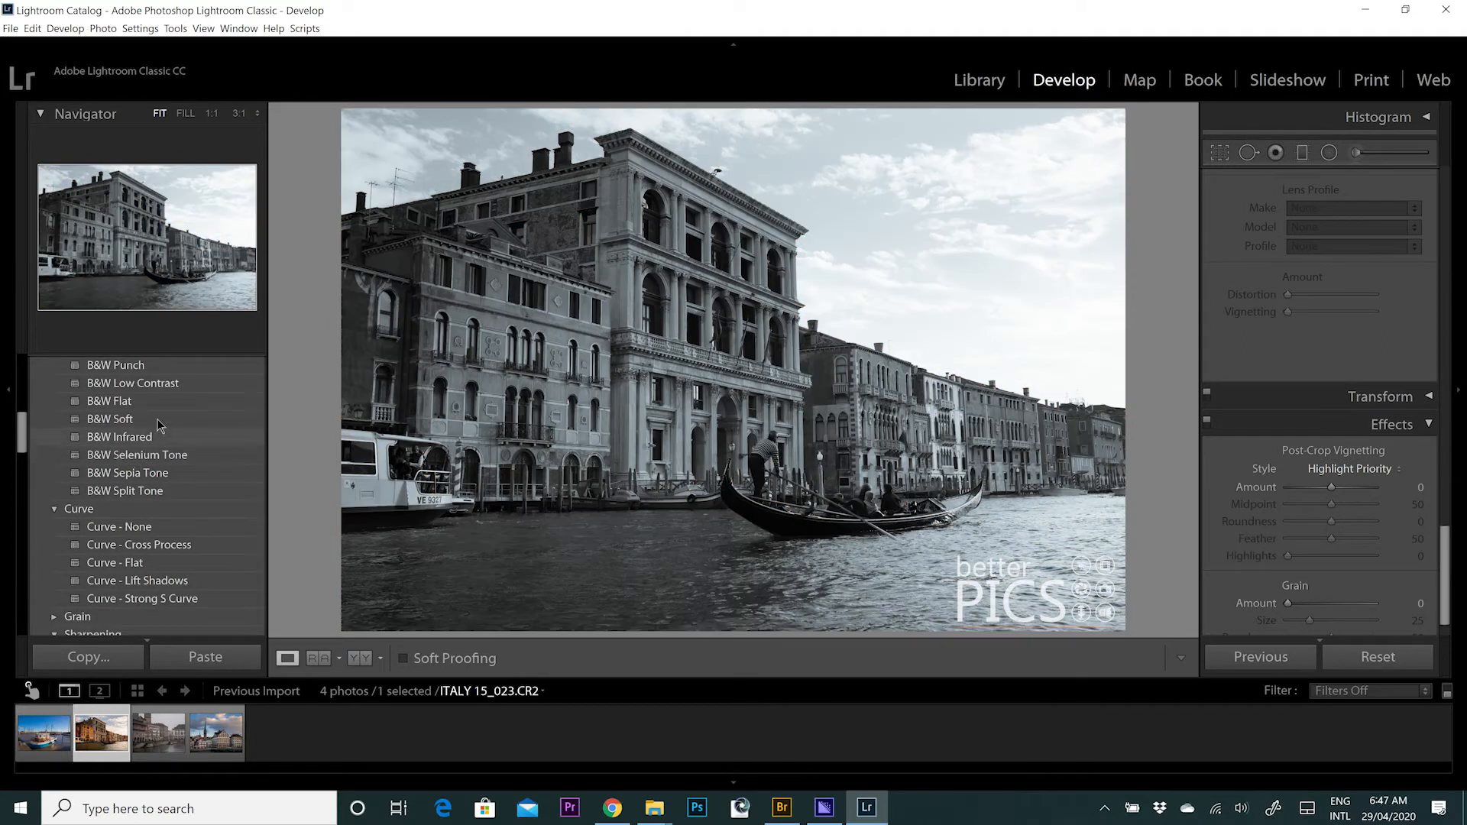
pyautogui.scroll(-1, 153, 432)
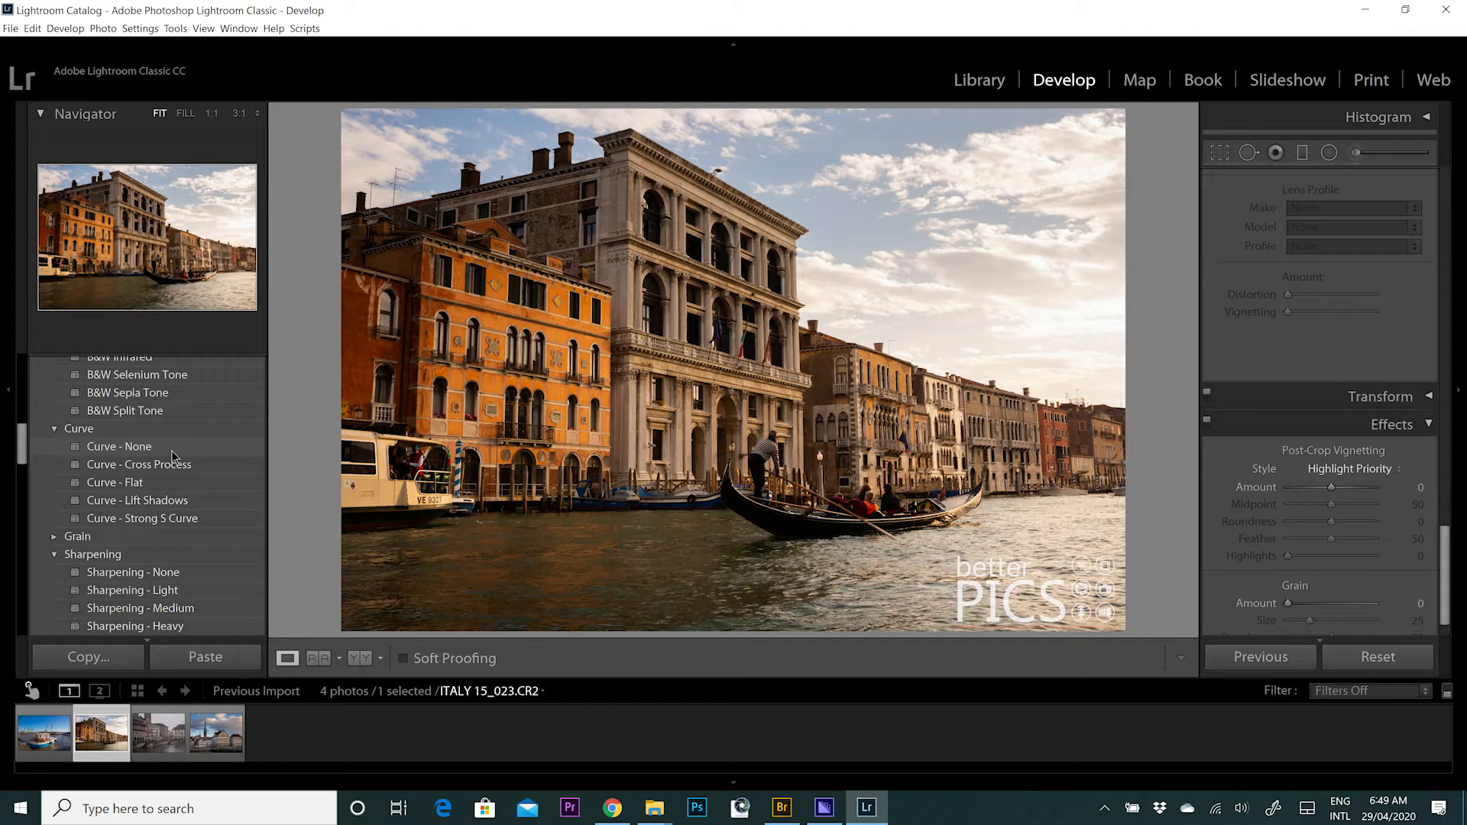
pyautogui.scroll(10, 173, 456)
pyautogui.click(174, 442)
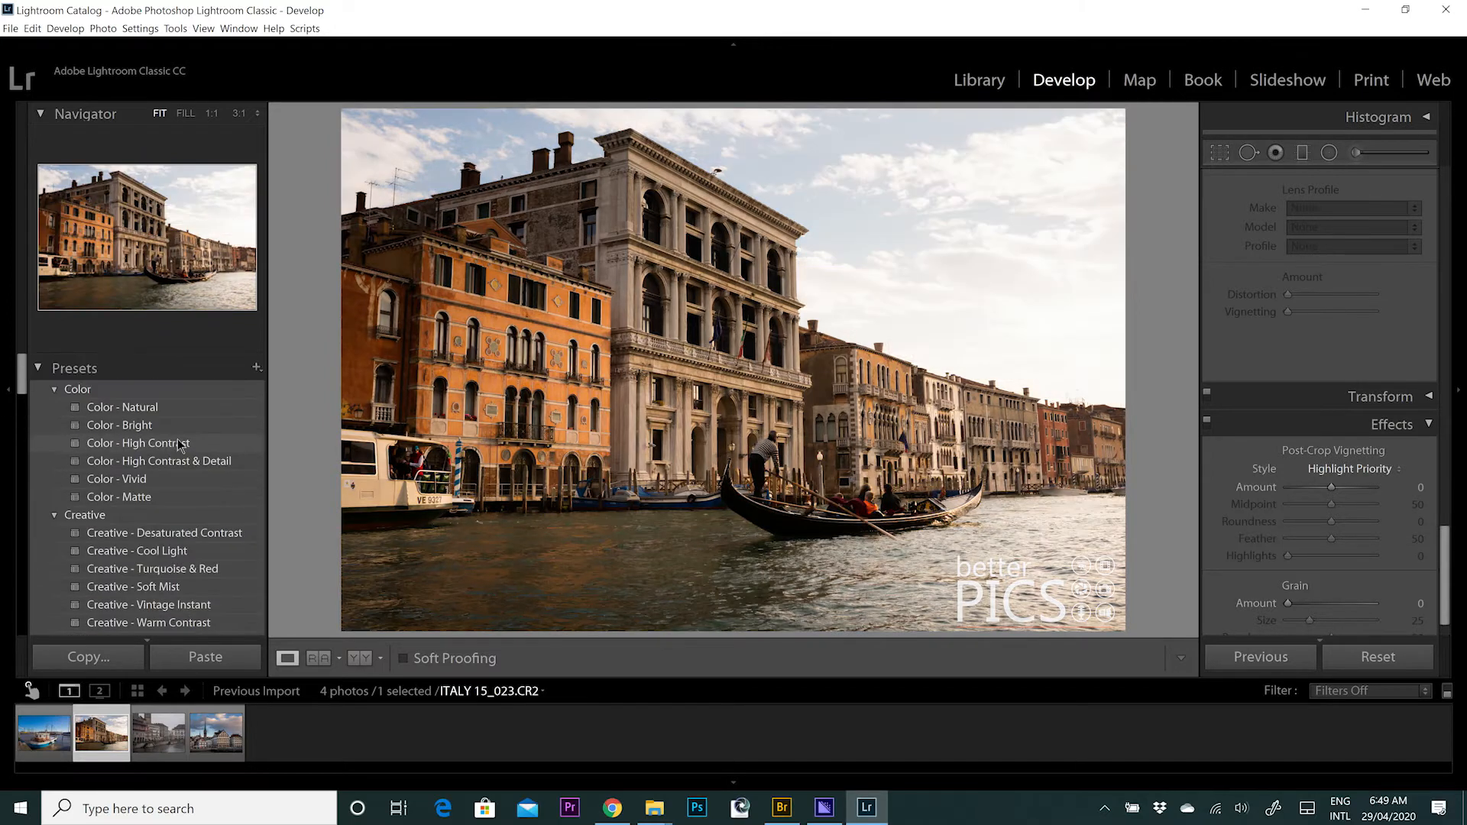
# - Look through the four imported photos one after another, from the boat to the church tower skyline
pyautogui.click(44, 735)
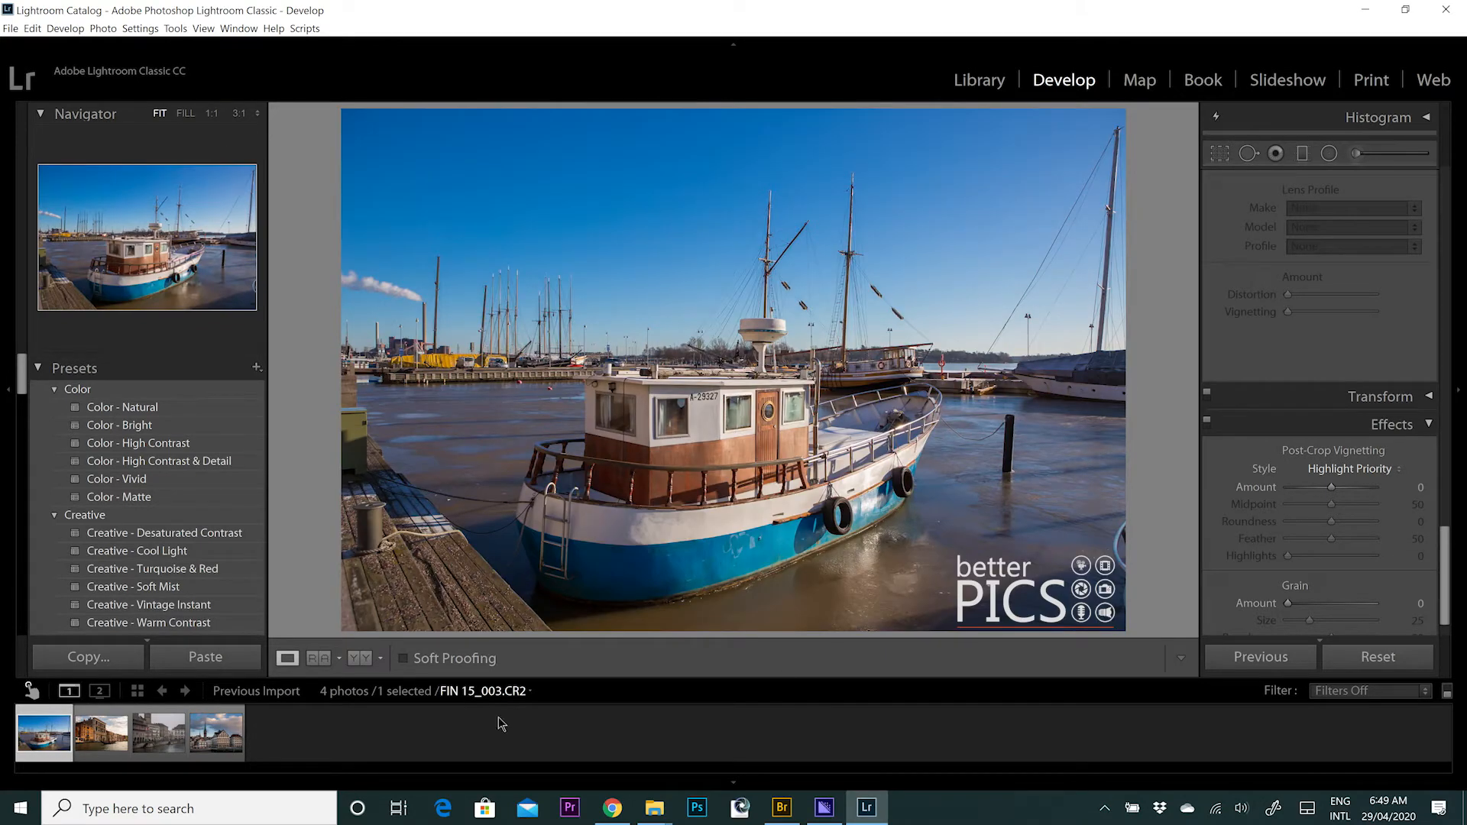
pyautogui.click(101, 733)
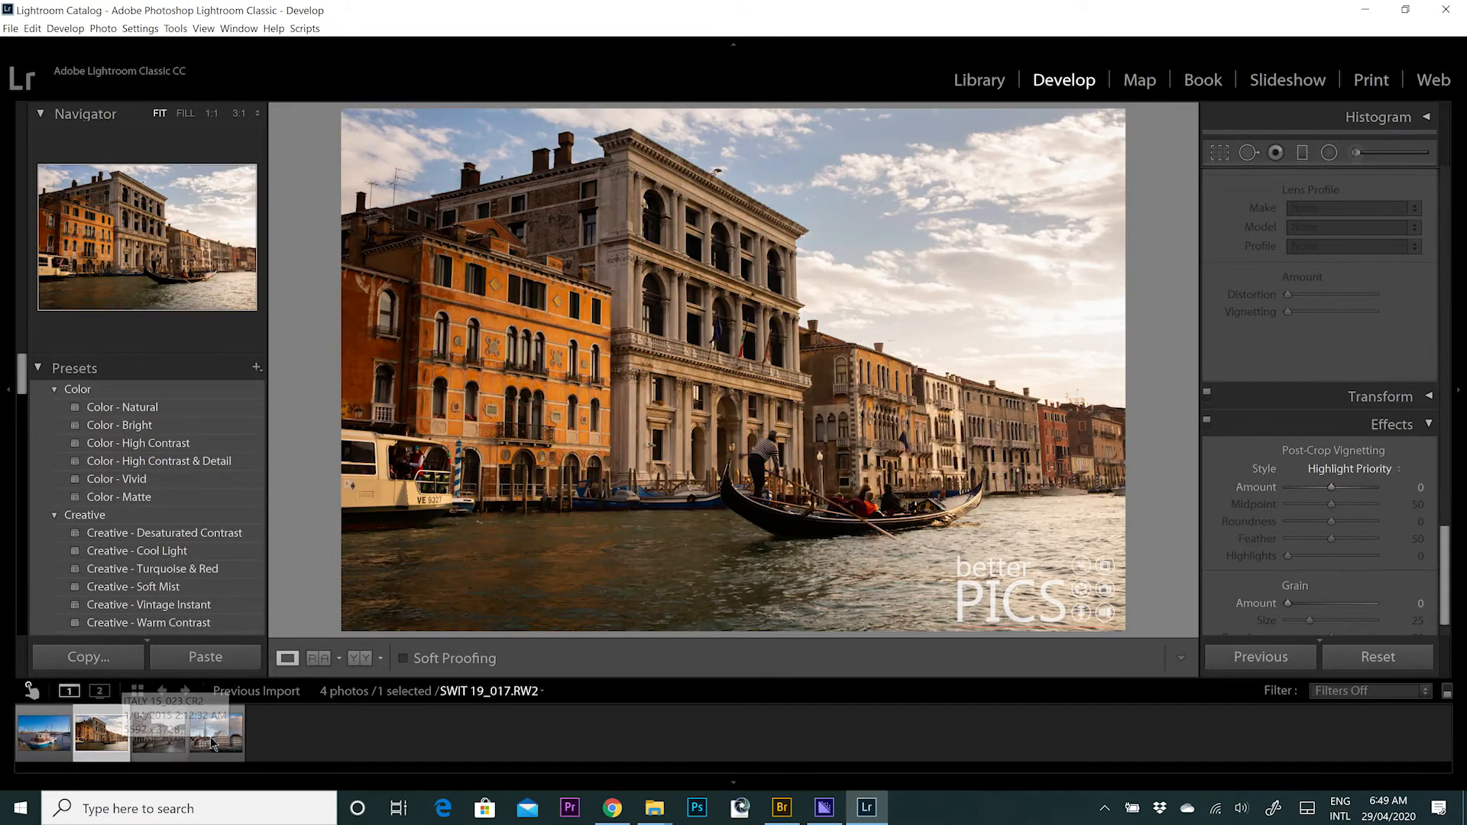
pyautogui.click(158, 734)
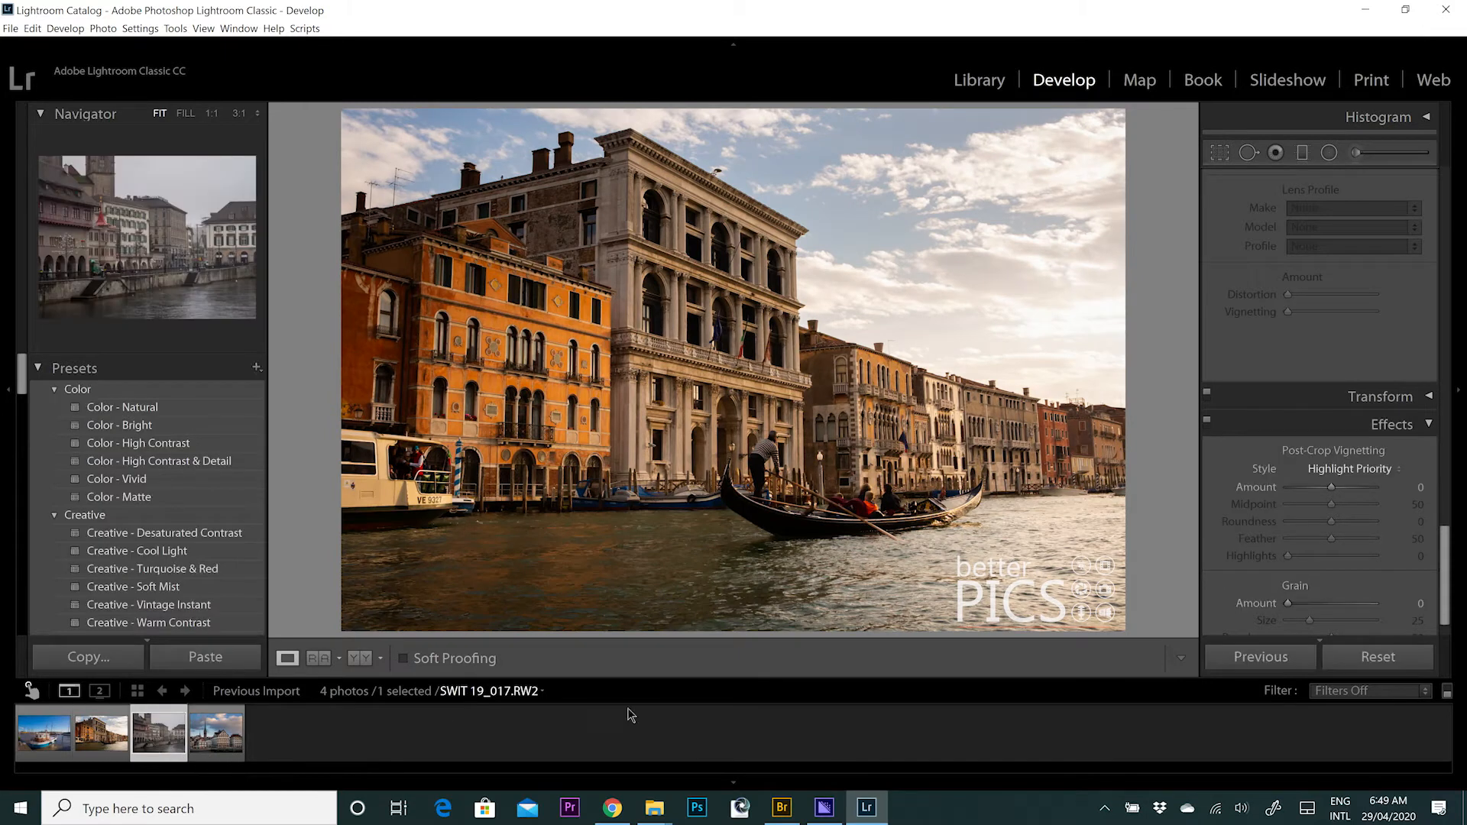
pyautogui.click(237, 739)
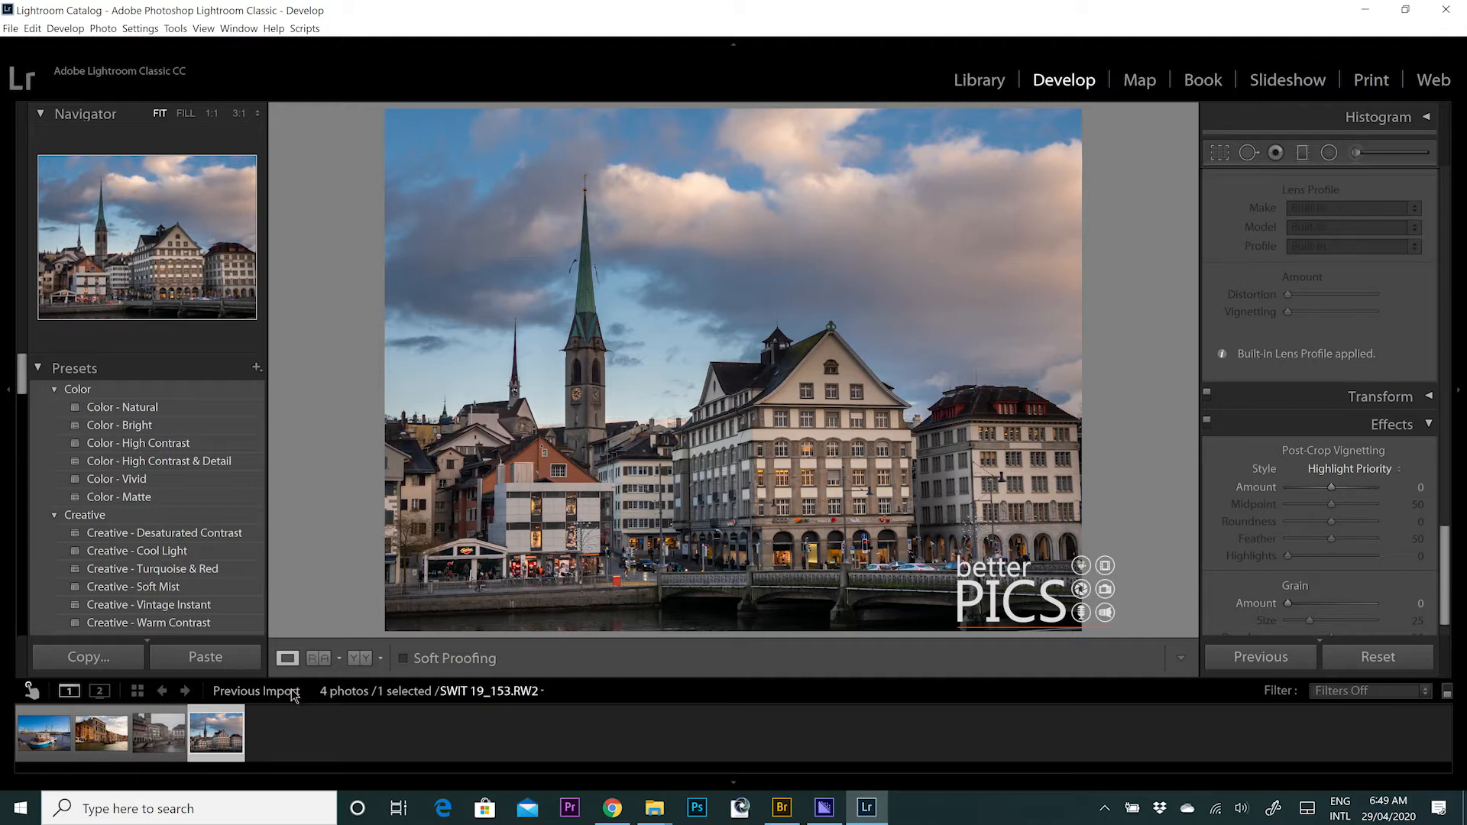
# - Reset the develop settings of all four imported photos
pyautogui.click(102, 733)
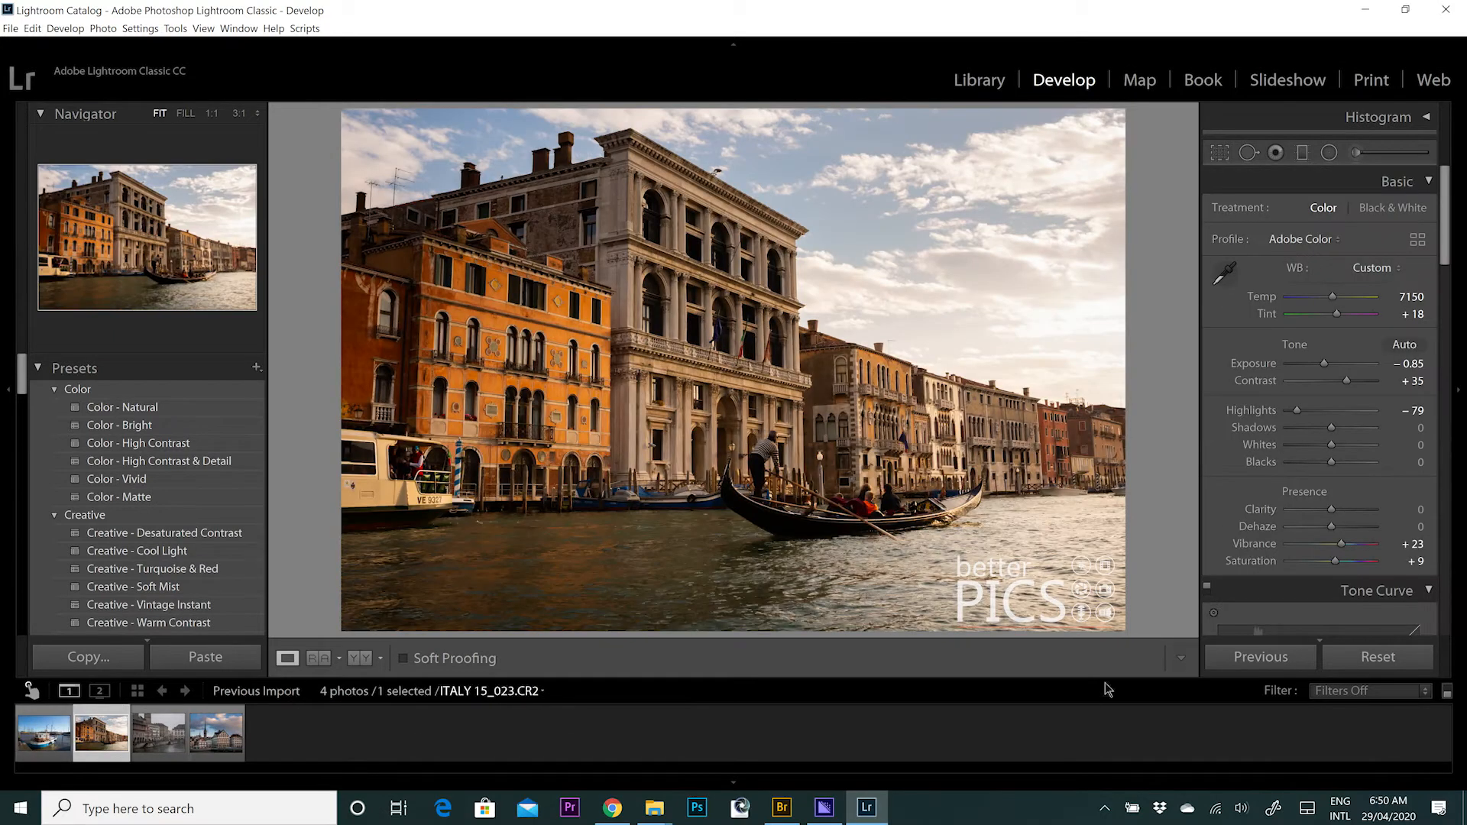
pyautogui.click(1379, 657)
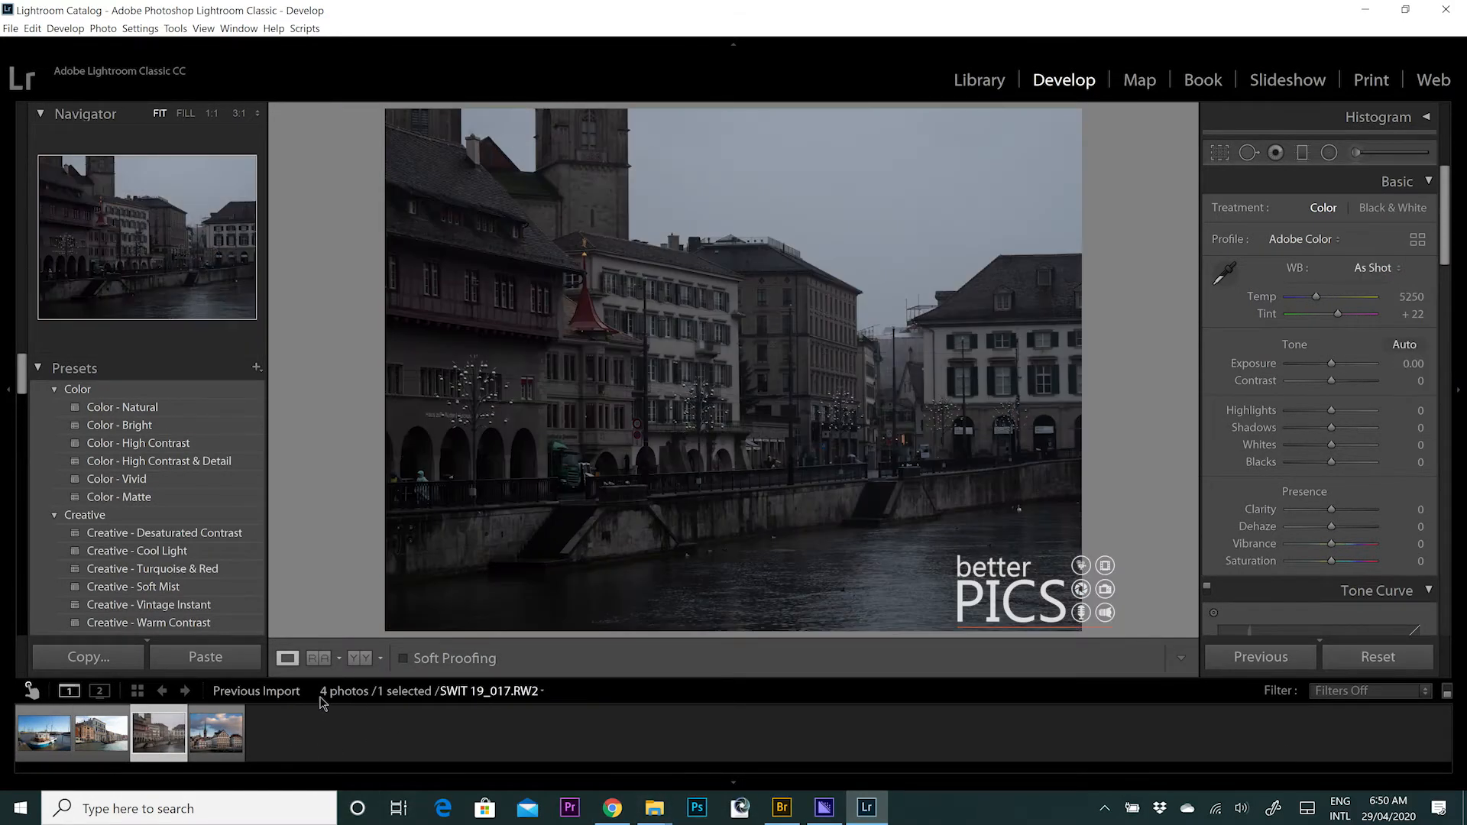
pyautogui.click(216, 733)
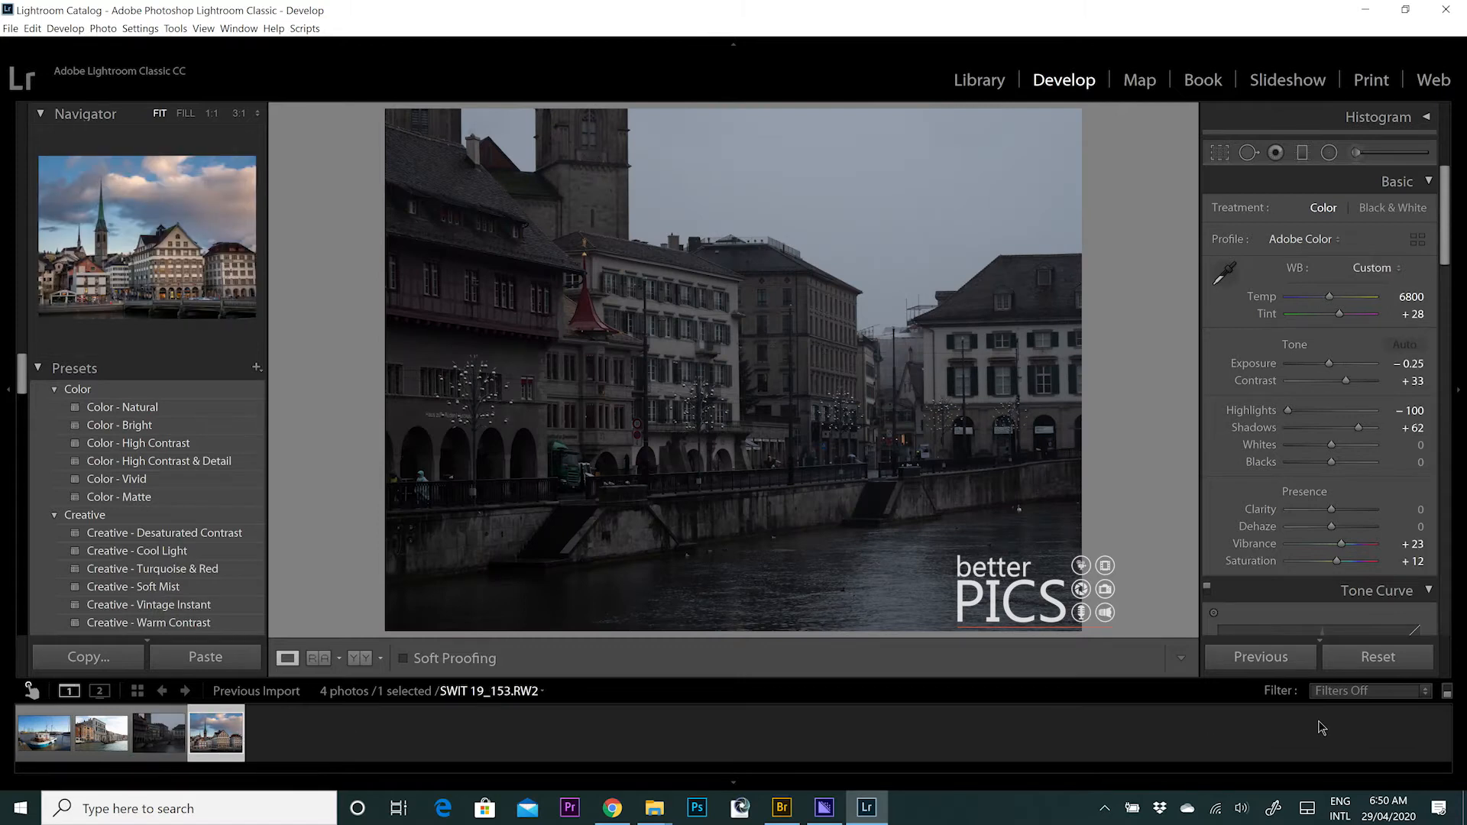
pyautogui.click(1400, 662)
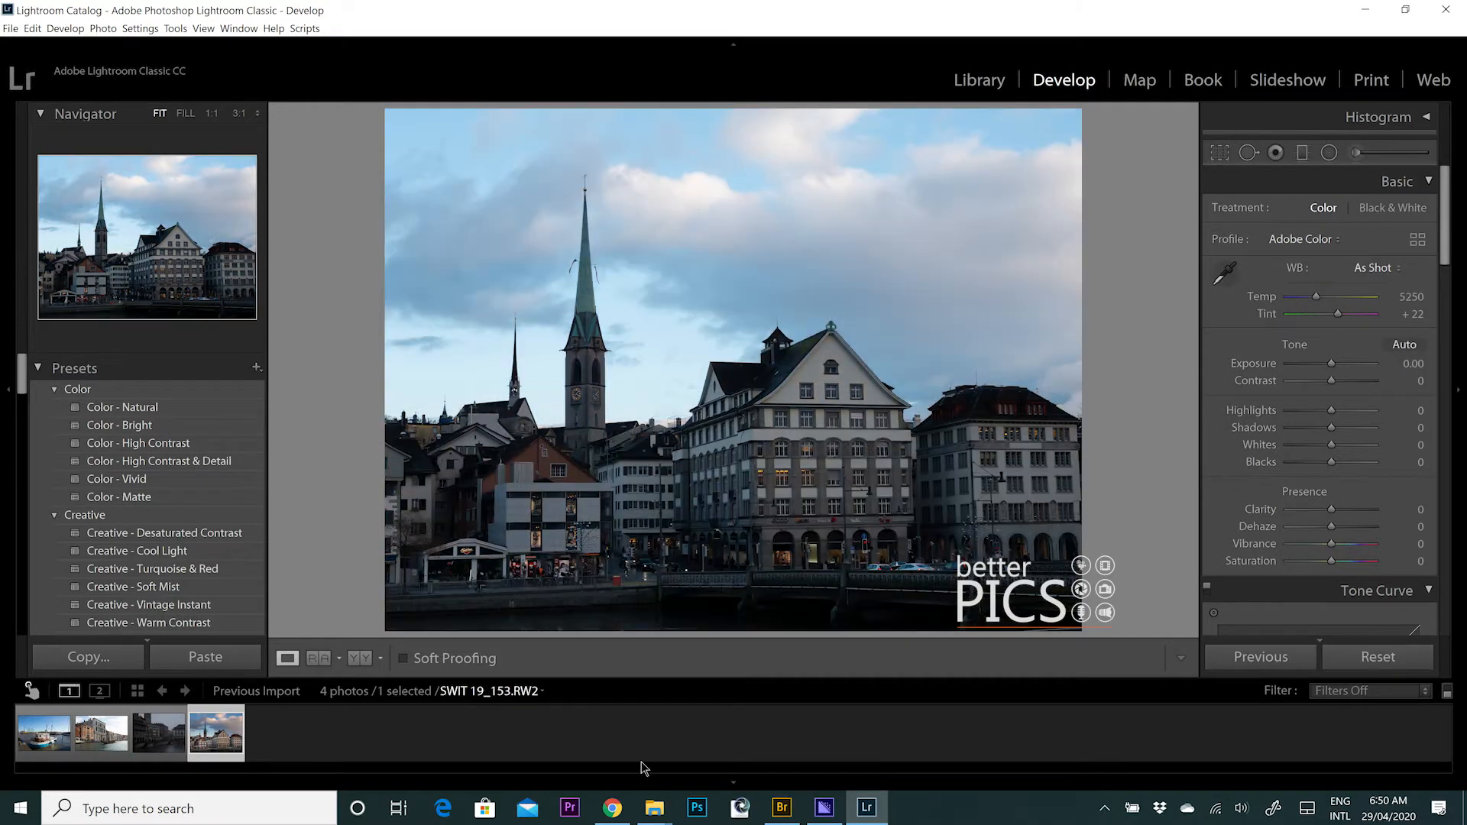
# - On the boat photo FIN 15_003.CR2, set Temp to 7263, Exposure to −0.70, Highlights to −77 and Shadows to +25
pyautogui.click(19, 742)
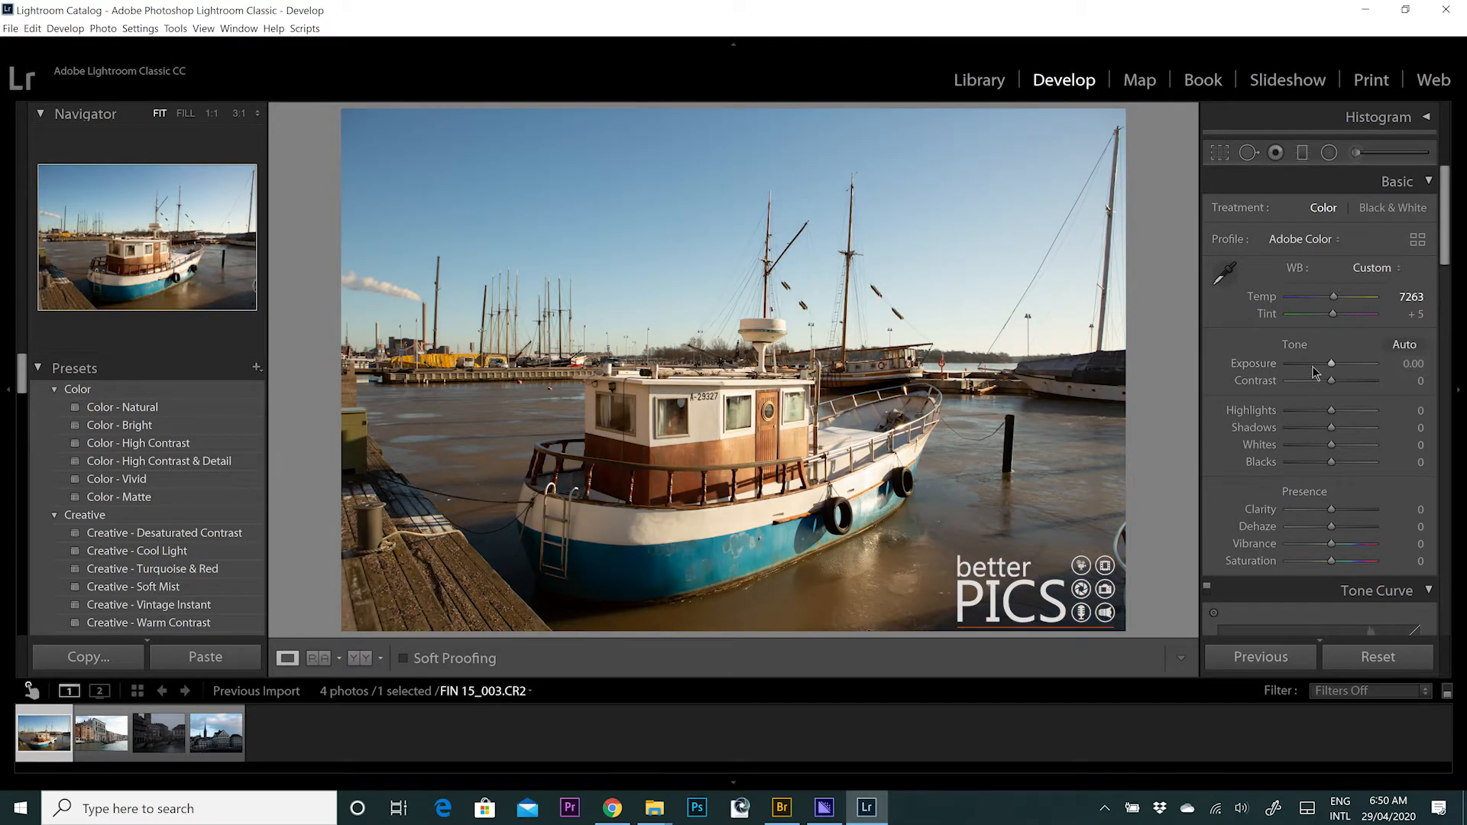
pyautogui.click(1315, 365)
pyautogui.moveTo(1315, 365); pyautogui.dragTo(1341, 428)
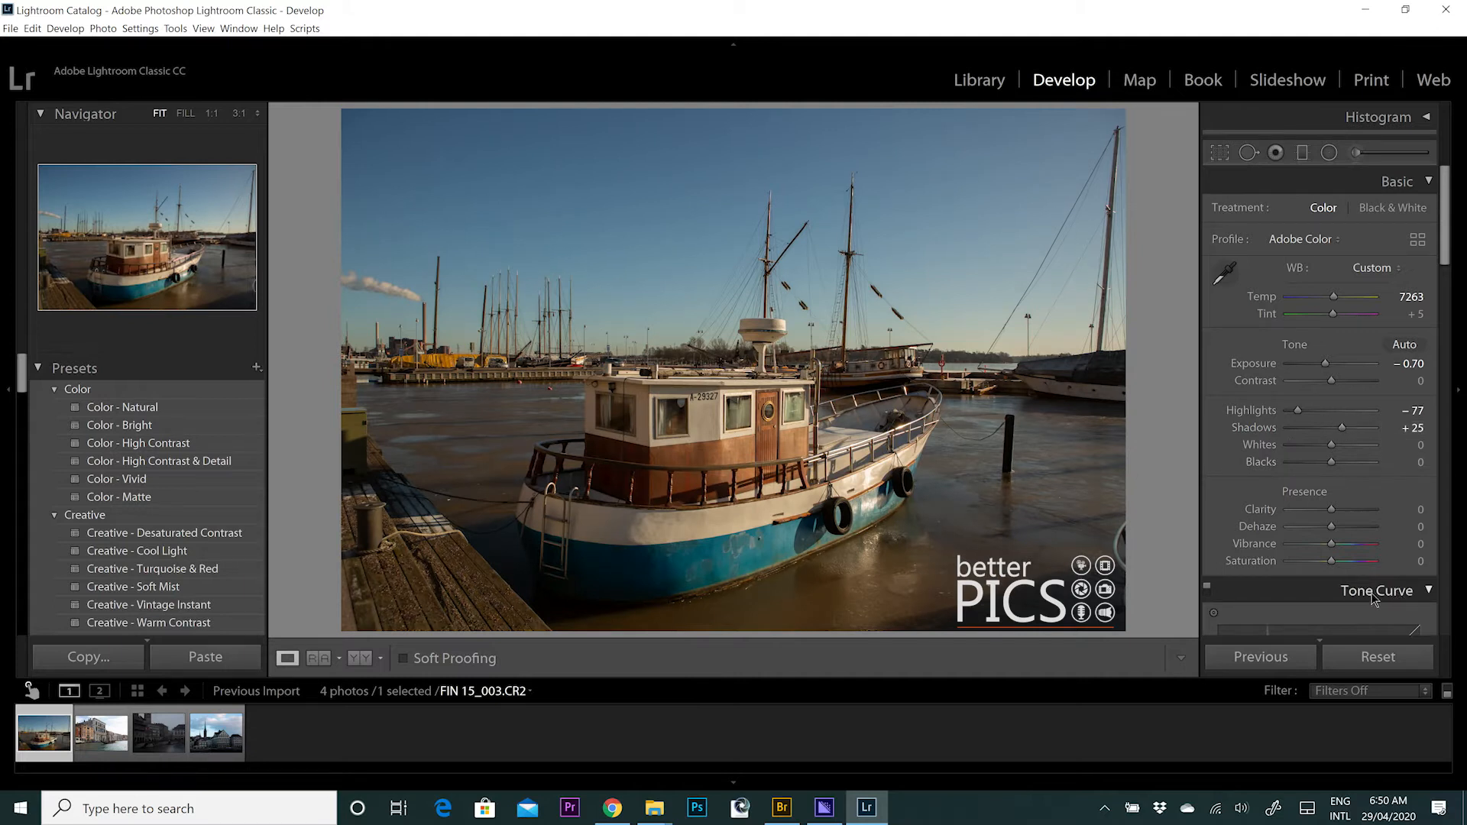
# - Set Clarity to +6, Vibrance to −45 and Saturation to −29, and adjust Exposure to −0.22, Contrast to +9 and Shadows to +32
pyautogui.moveTo(1331, 509); pyautogui.dragTo(1335, 510)
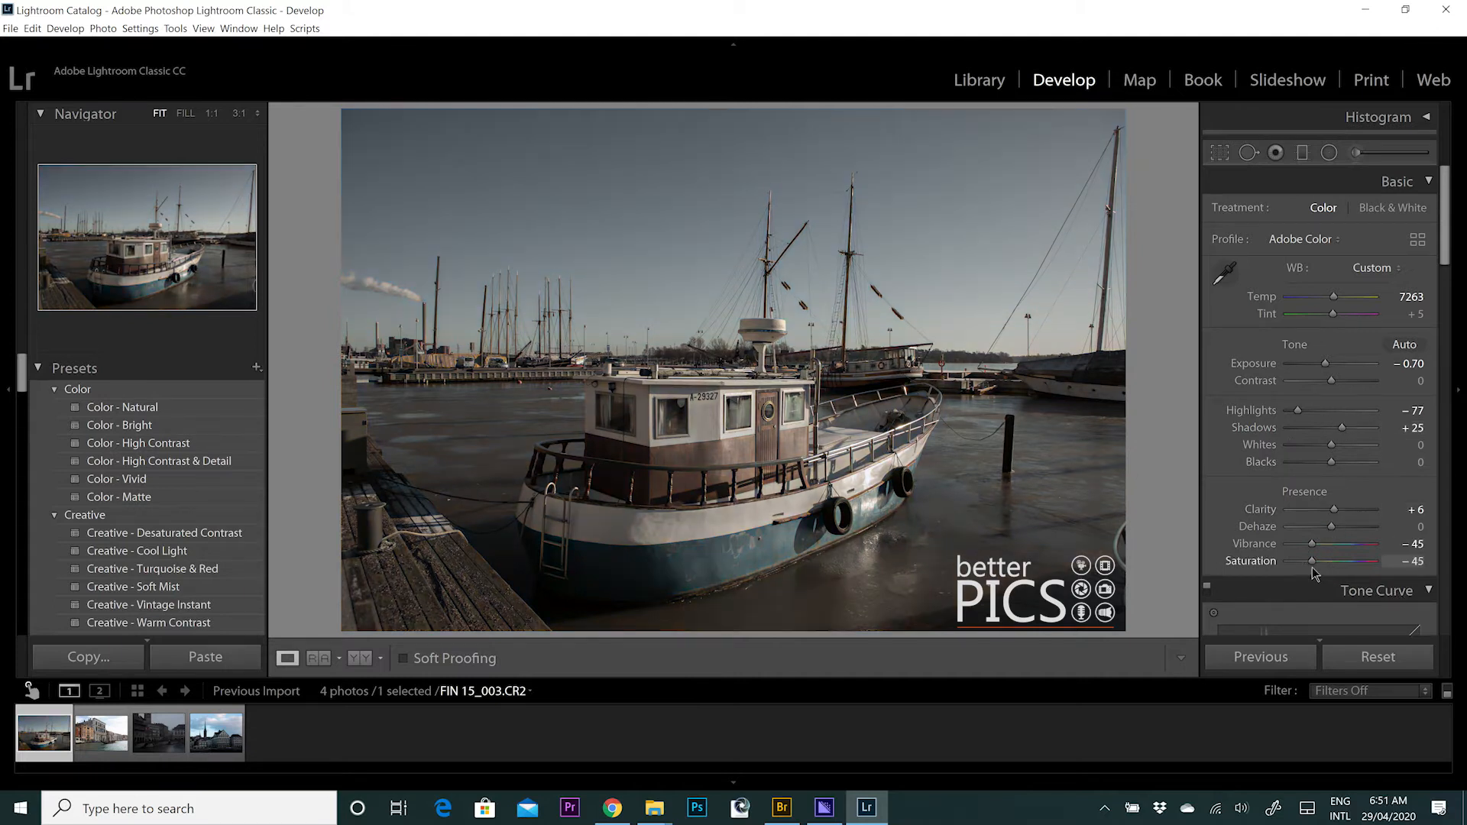
pyautogui.moveTo(1312, 561); pyautogui.dragTo(1319, 561)
pyautogui.moveTo(1446, 221); pyautogui.dragTo(1453, 181)
pyautogui.moveTo(1328, 363); pyautogui.dragTo(1346, 428)
# - Sharpen the boat photo with an Amount of 57 and Masking of 57
pyautogui.scroll(-2, 1445, 269)
pyautogui.moveTo(1444, 269); pyautogui.dragTo(1436, 386)
pyautogui.scroll(-5, 1435, 386)
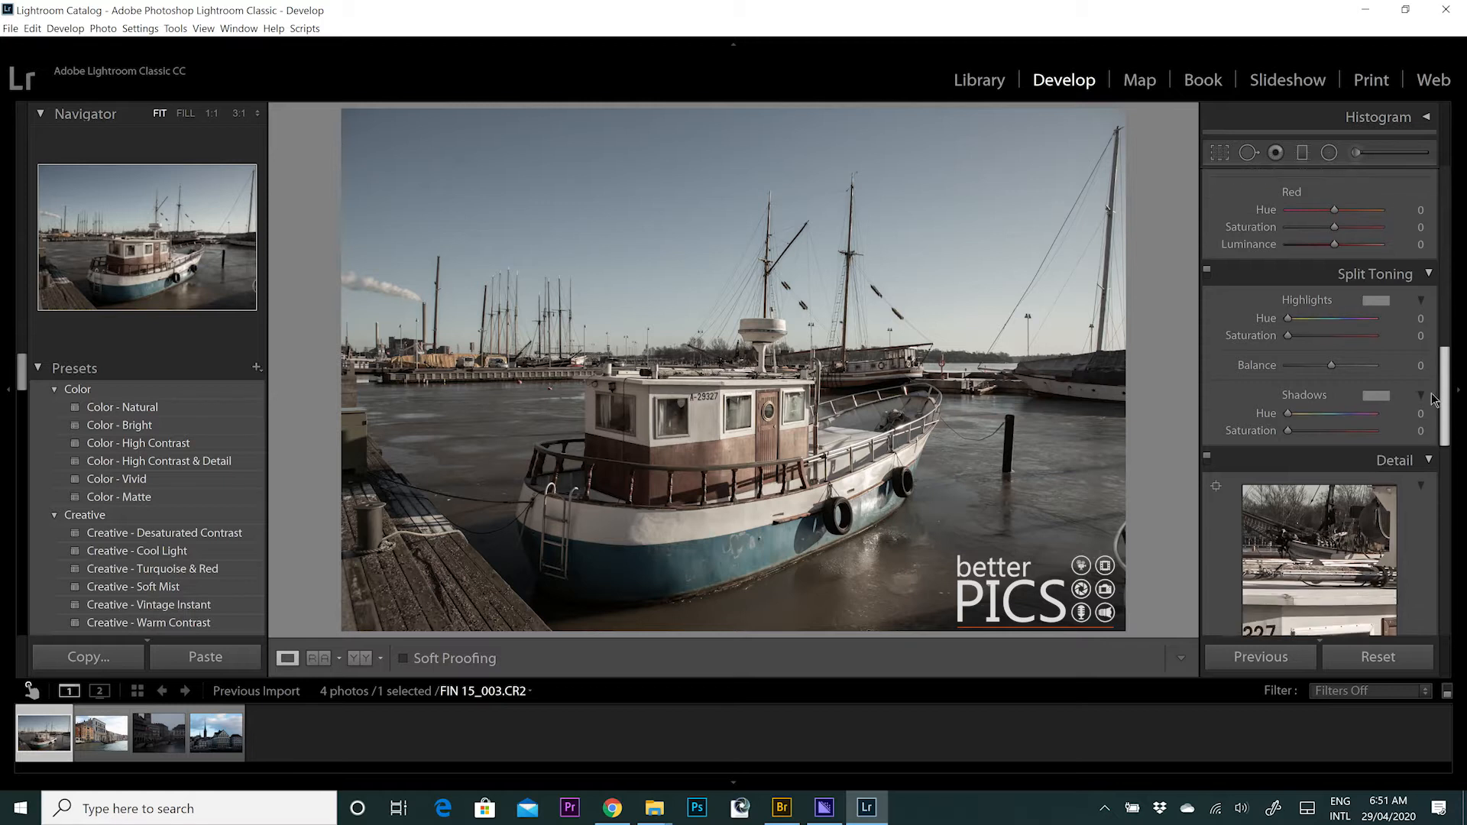
pyautogui.scroll(-5, 1434, 434)
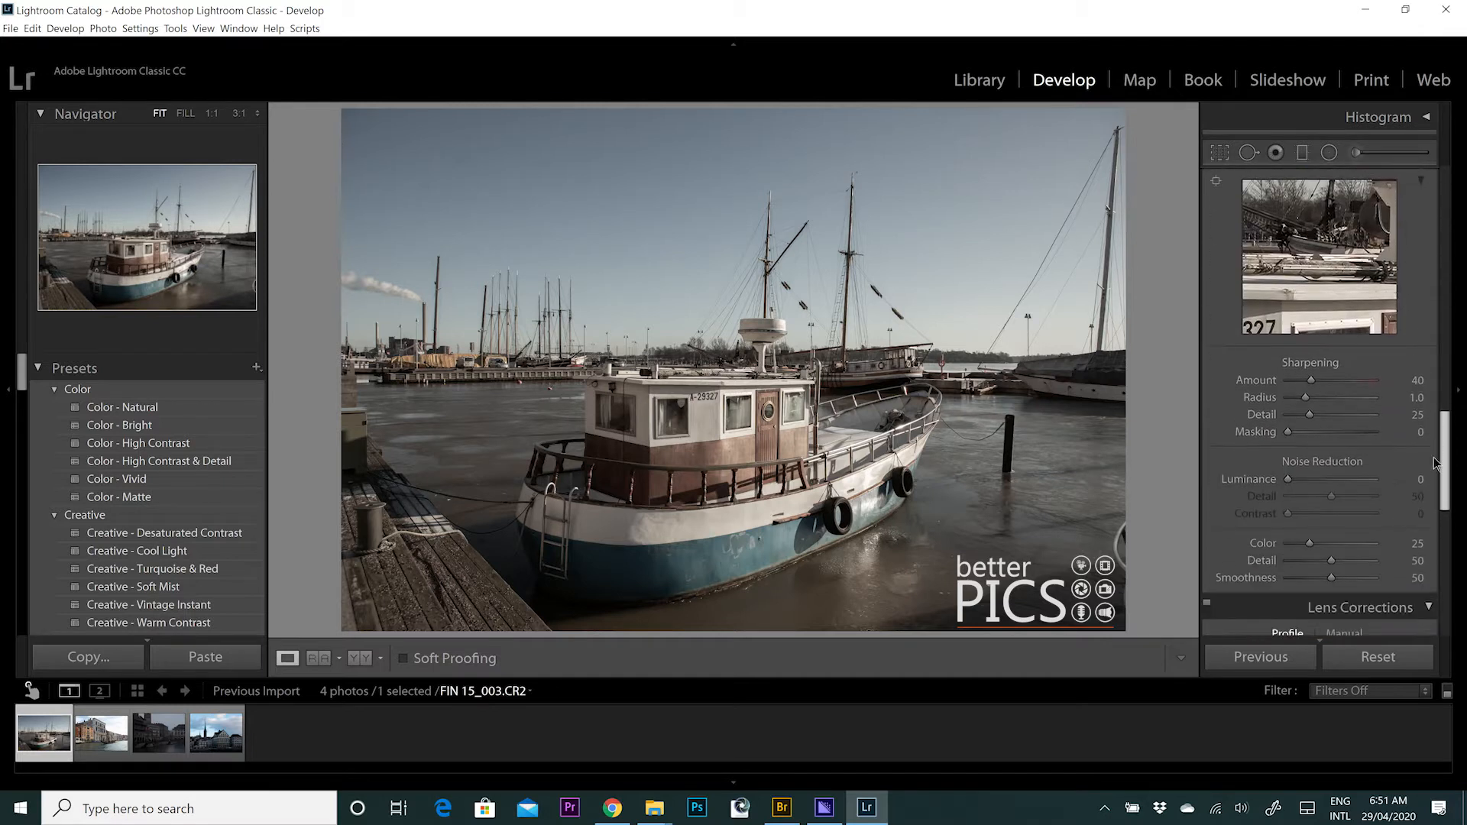
pyautogui.moveTo(1311, 380); pyautogui.dragTo(1325, 385)
pyautogui.moveTo(1288, 432); pyautogui.dragTo(1338, 432)
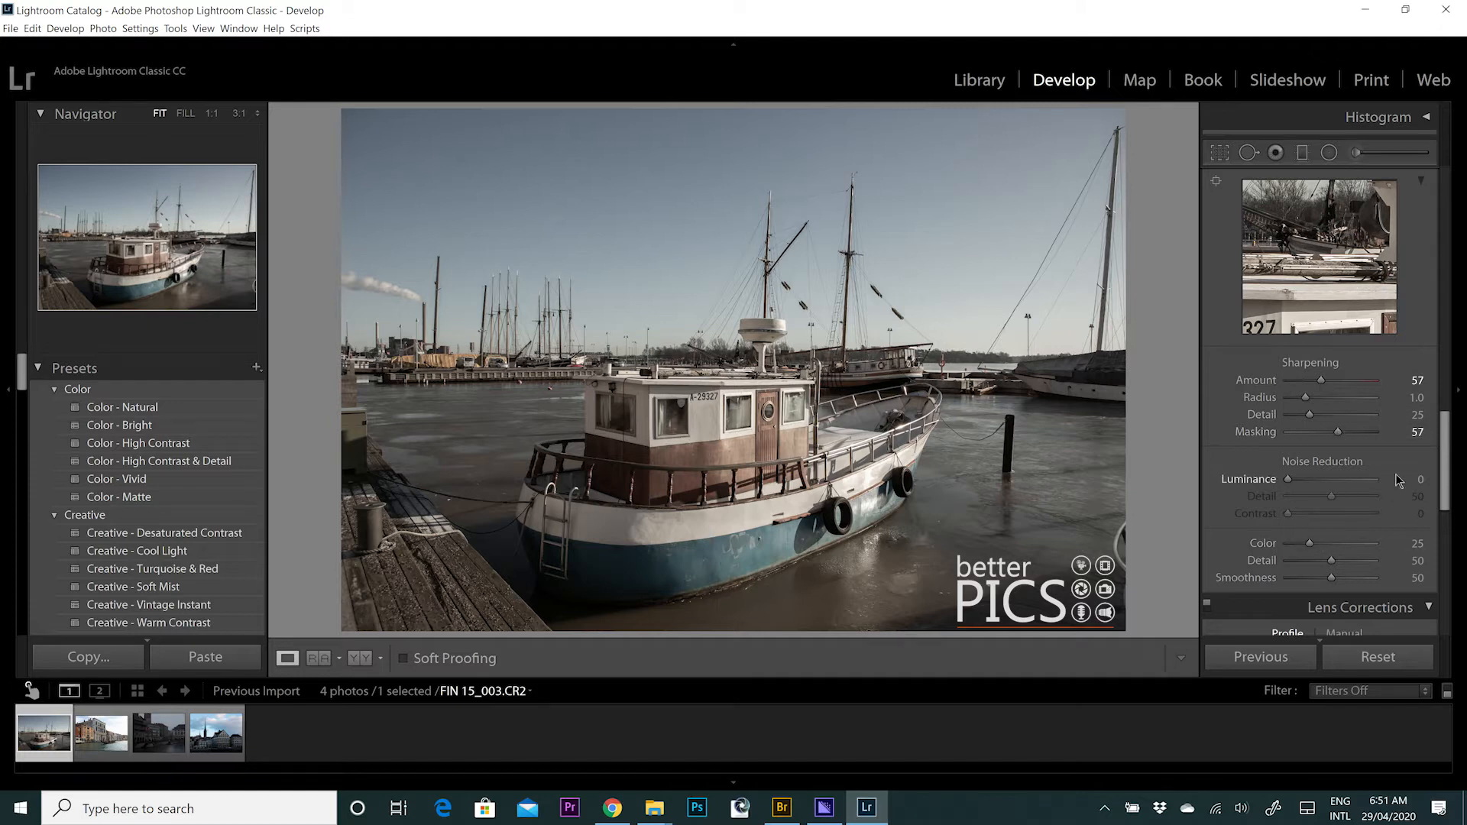
# - Enable removal of chromatic aberration in the boat photo's lens corrections
pyautogui.scroll(-5, 1456, 490)
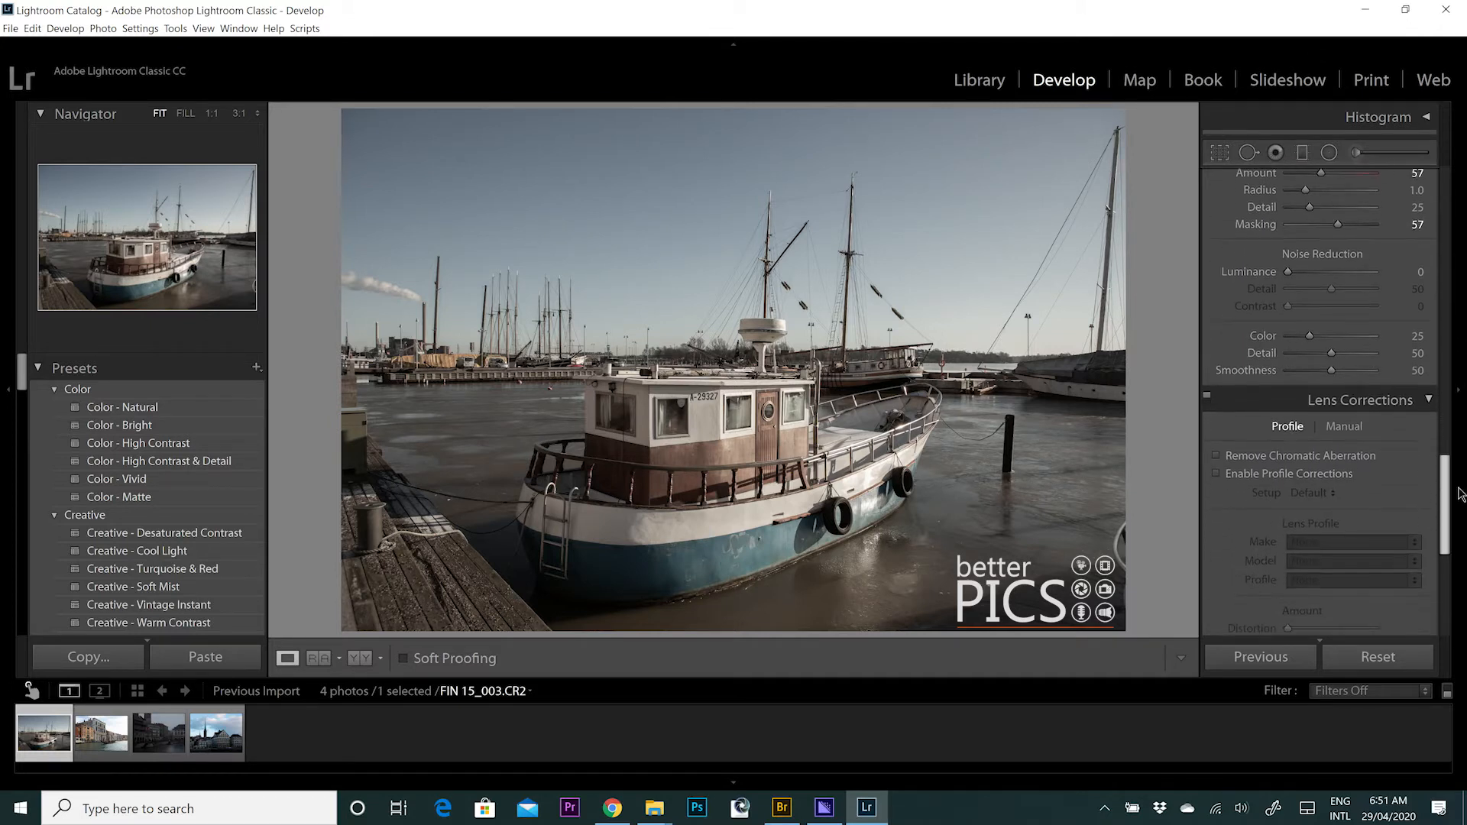
pyautogui.scroll(2, 1457, 481)
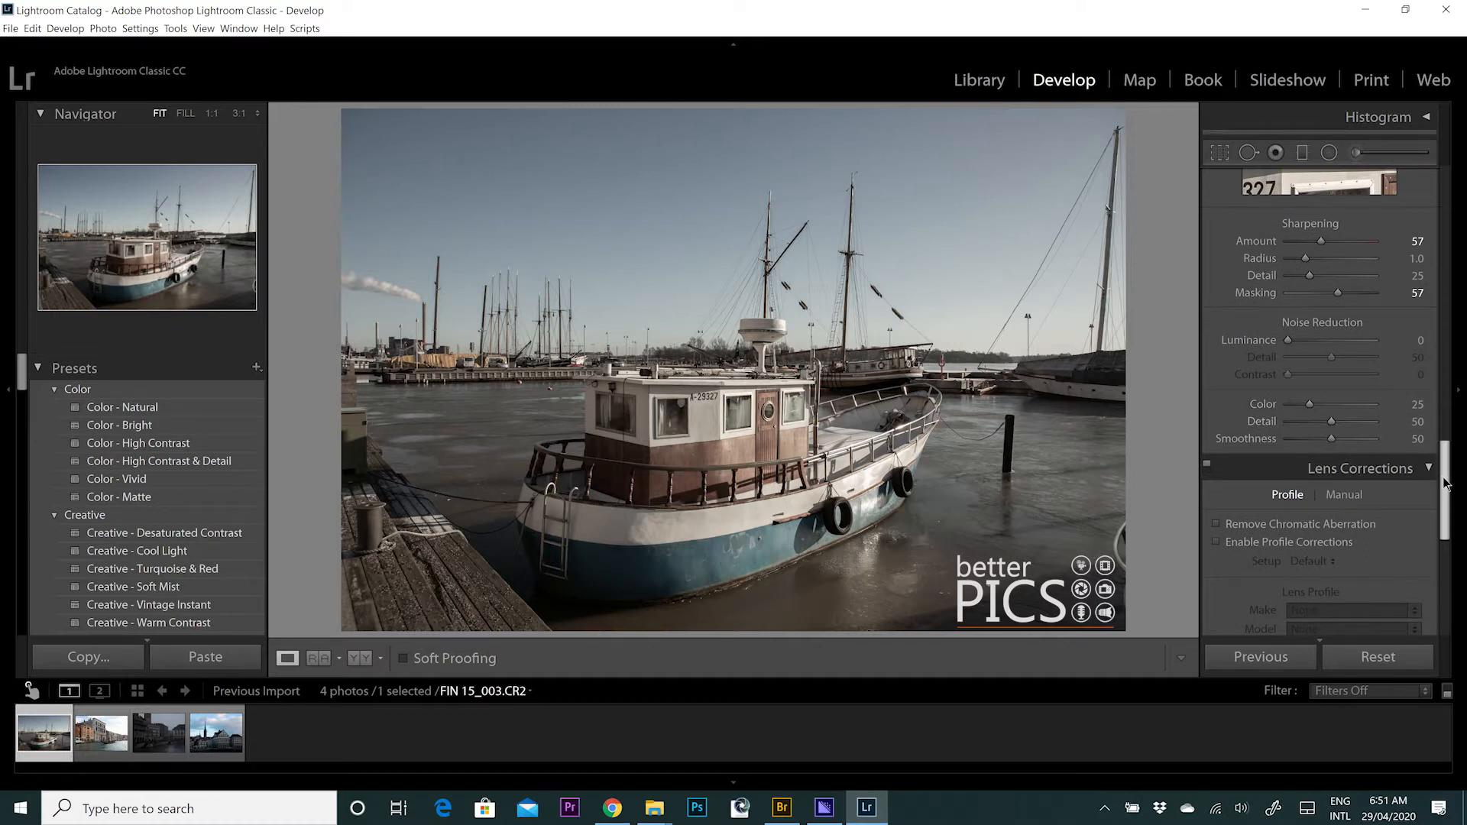
pyautogui.scroll(-2, 1446, 483)
pyautogui.click(1284, 445)
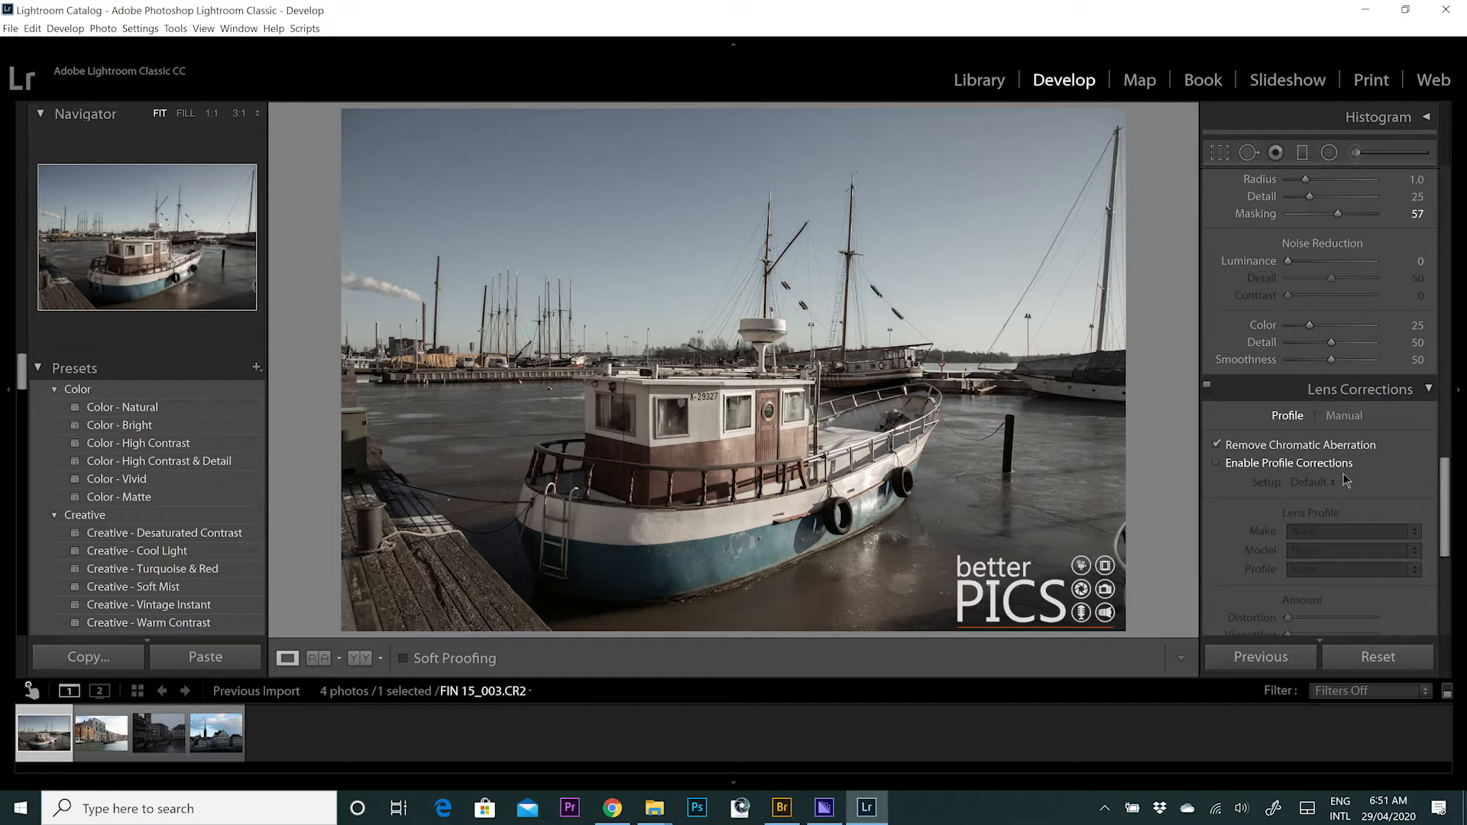
# - Add grain with Amount 22 and Size 33, and a post-crop vignette with Amount −25, Roundness +30 and Feather 80
pyautogui.moveTo(1447, 527); pyautogui.dragTo(1449, 603)
pyautogui.moveTo(1288, 556); pyautogui.dragTo(1316, 573)
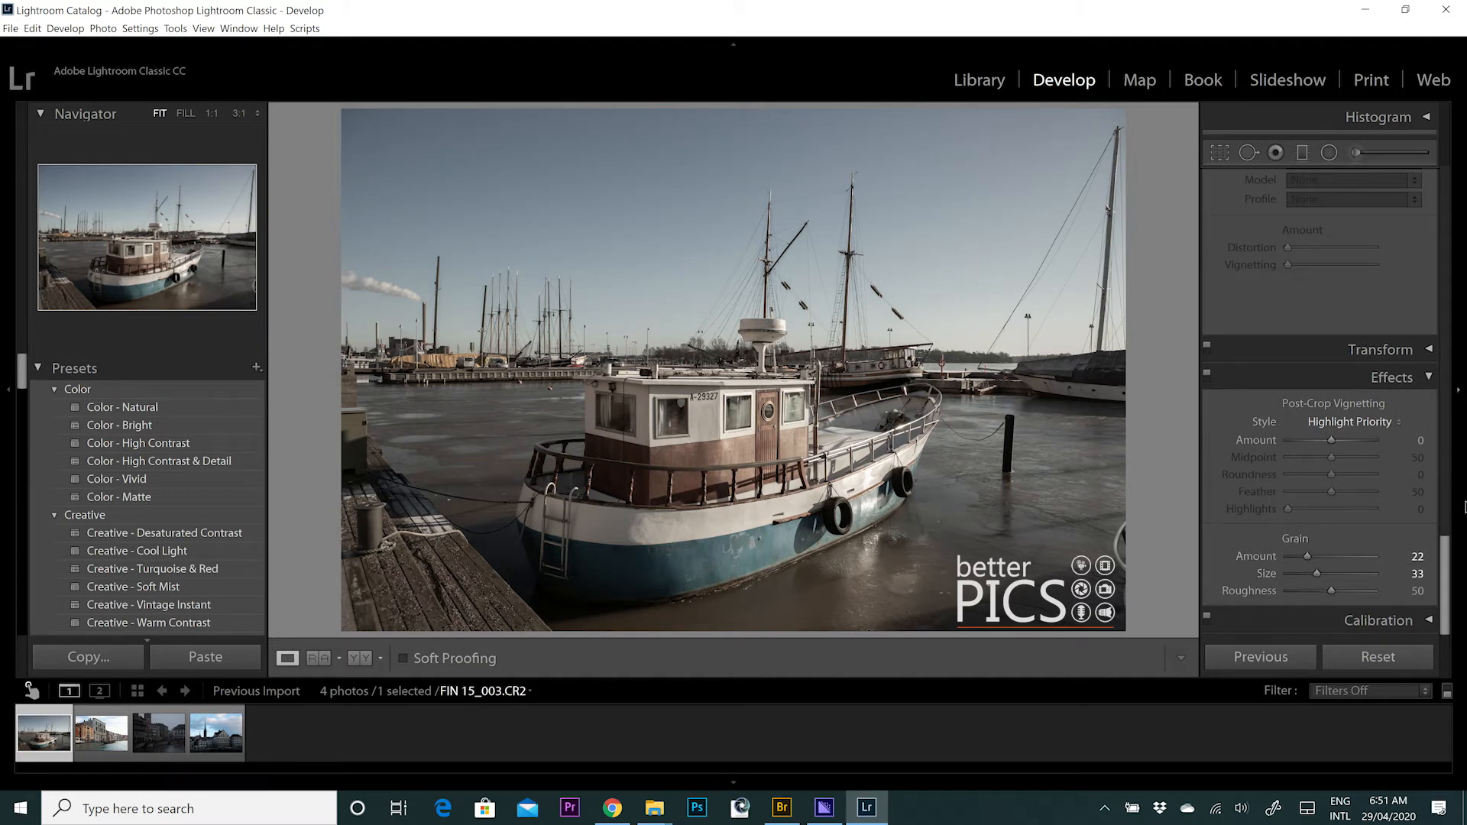
pyautogui.scroll(6, 1448, 574)
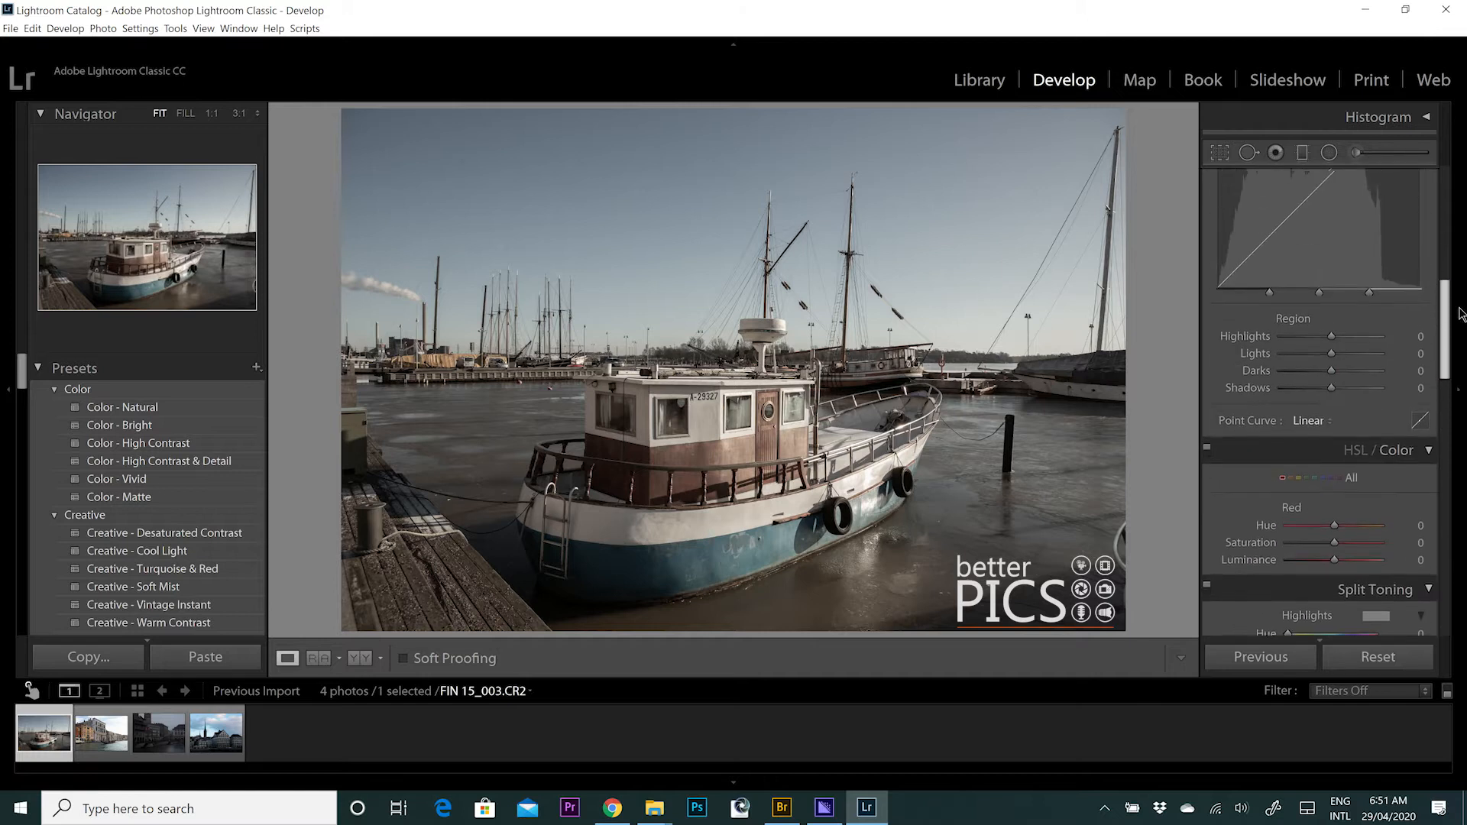
pyautogui.scroll(-6, 1464, 533)
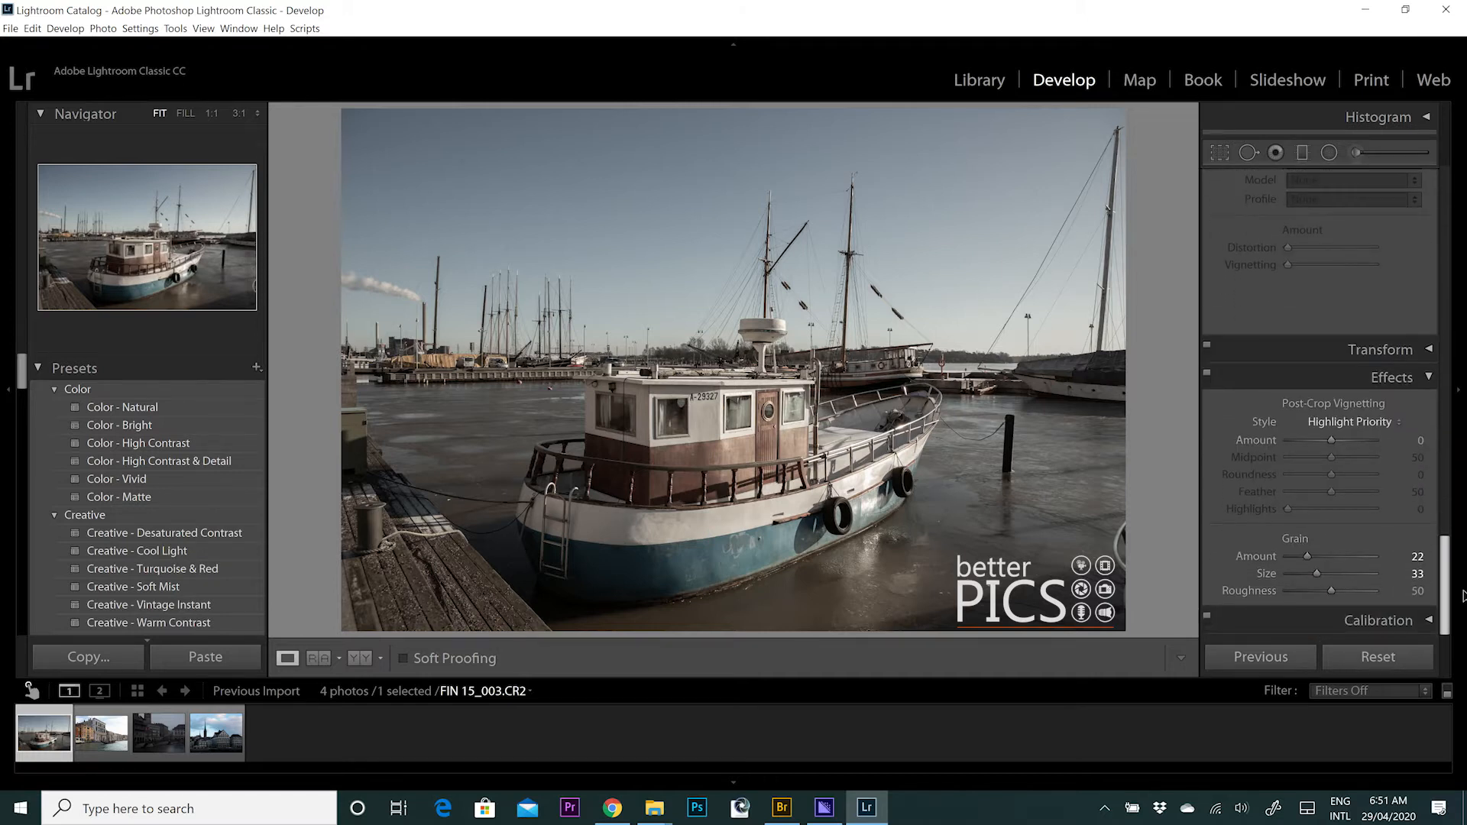
pyautogui.moveTo(1331, 441); pyautogui.dragTo(1358, 493)
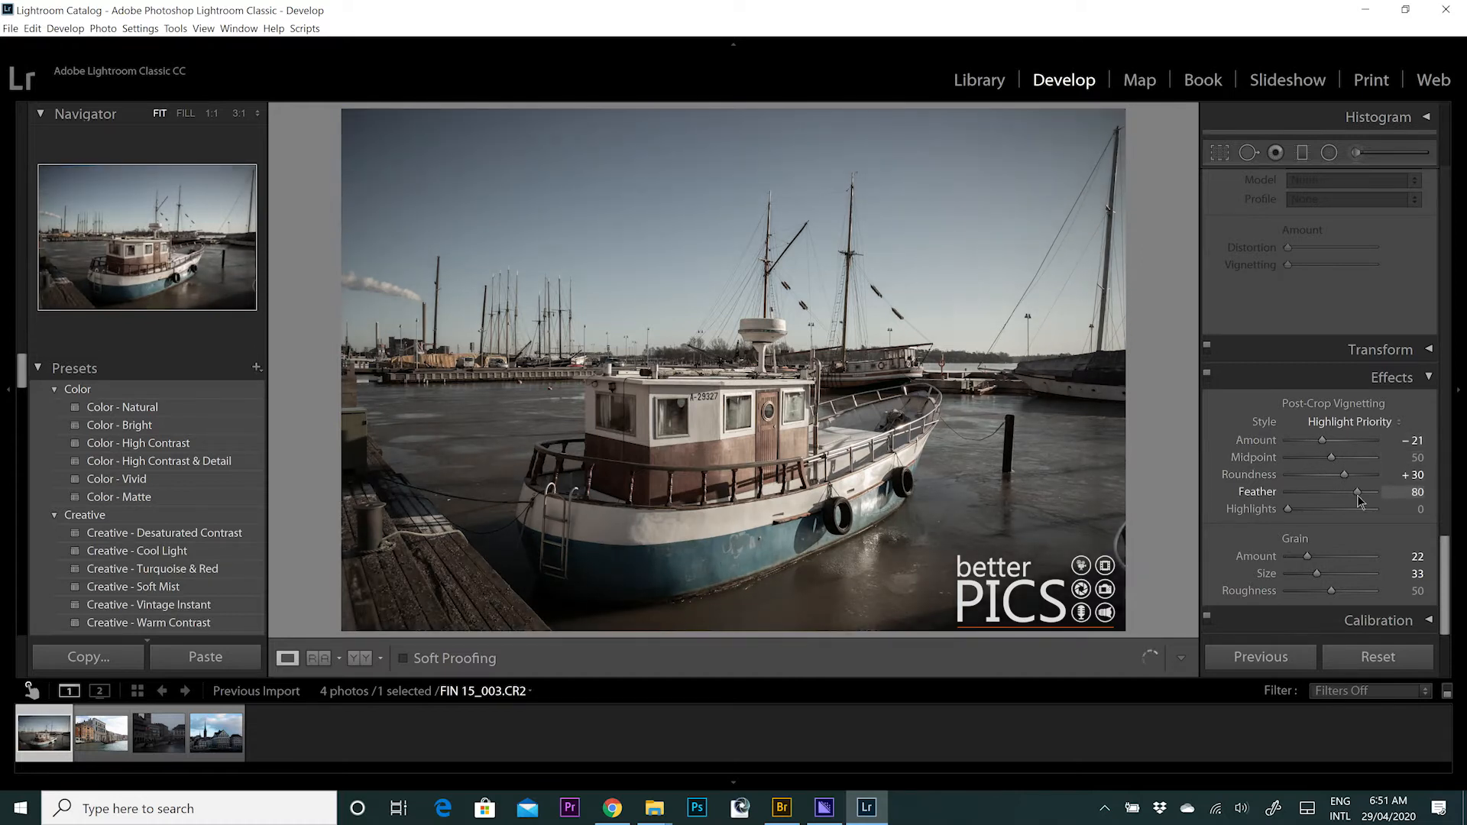
pyautogui.moveTo(1322, 441); pyautogui.dragTo(1323, 440)
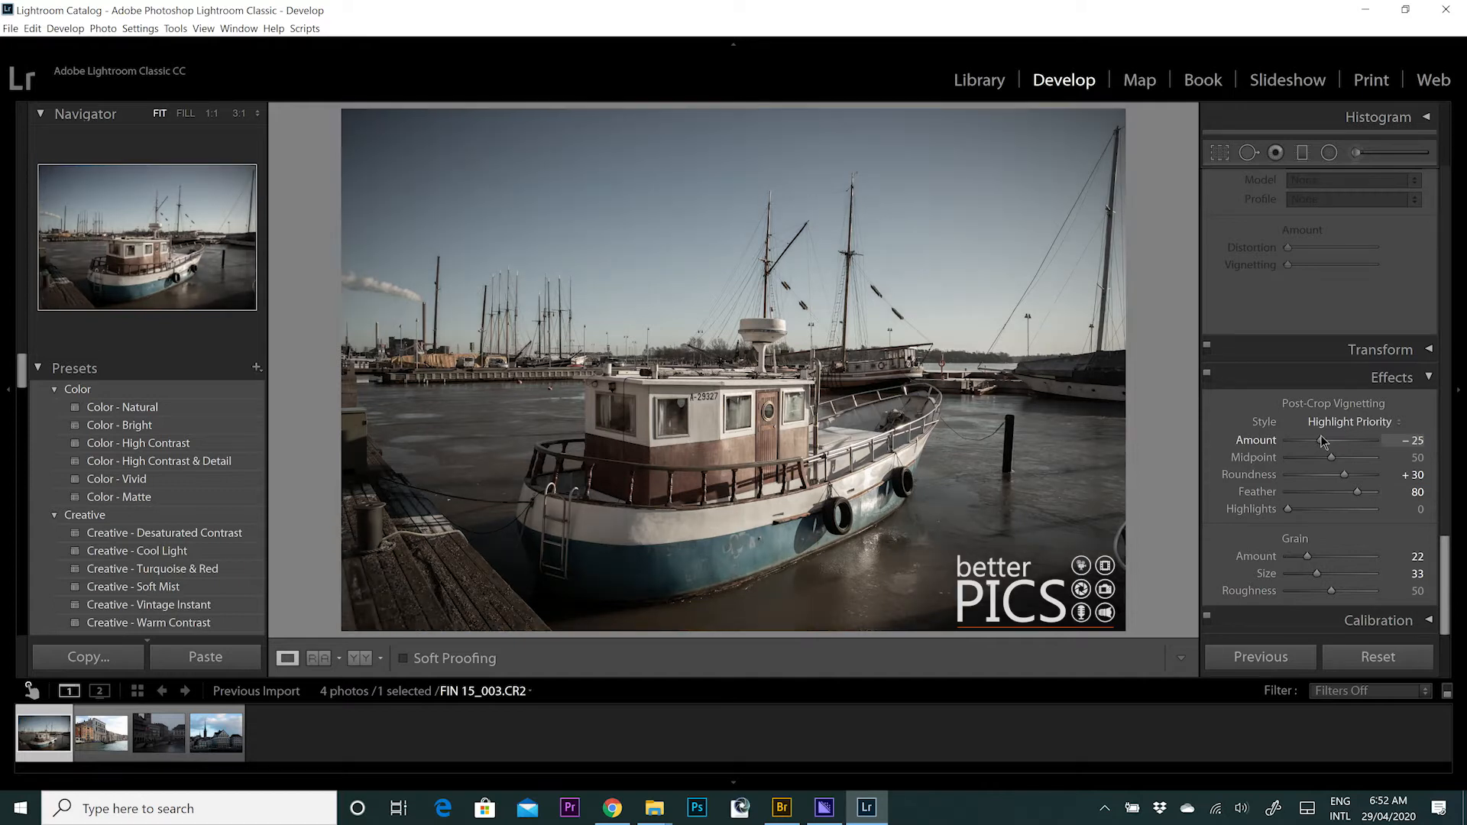
# - Review the boat photo's edit history from the import up to the latest vignette adjustment
pyautogui.scroll(2, 1438, 470)
pyautogui.scroll(15, 1438, 470)
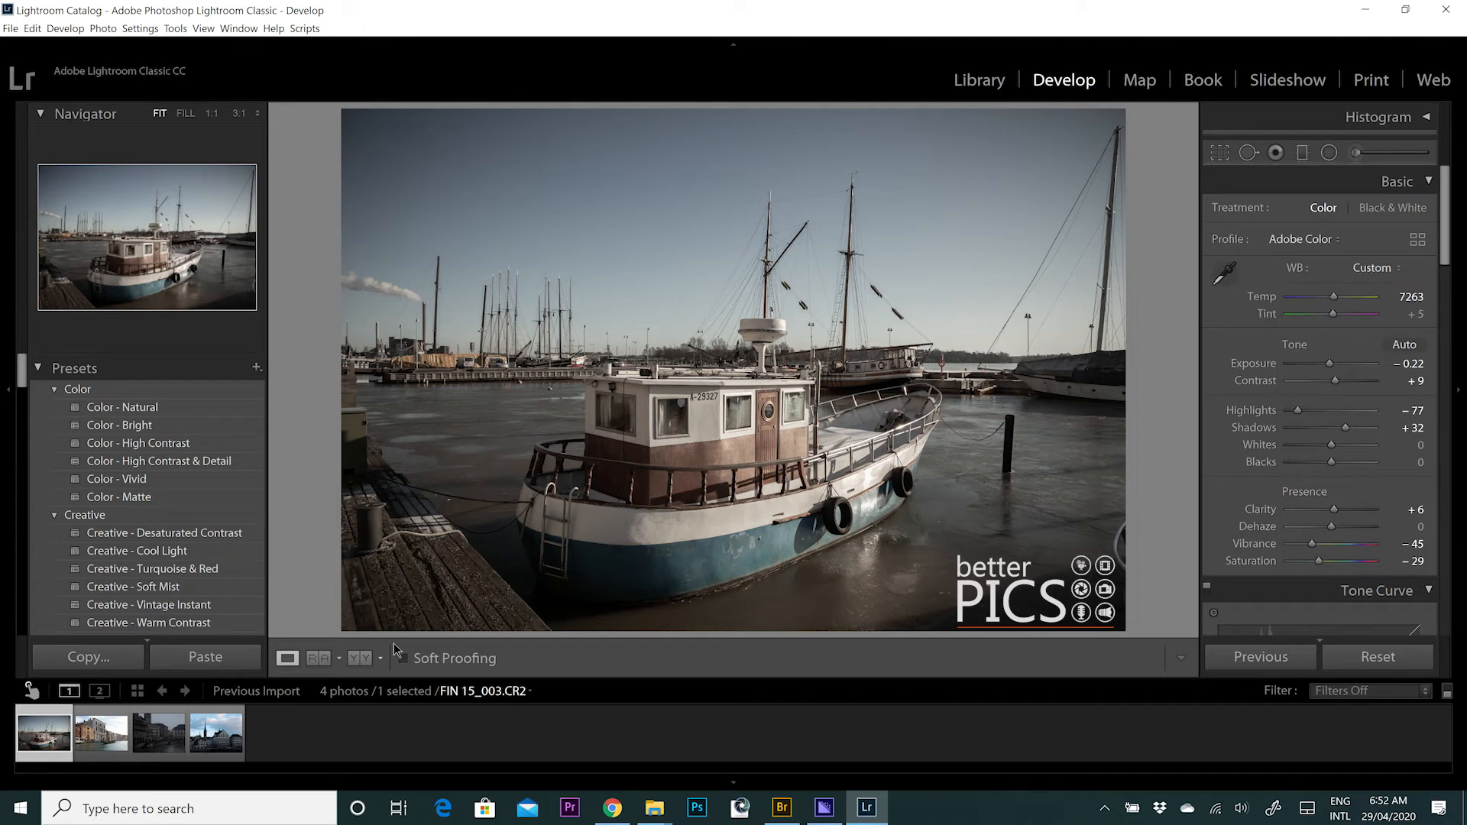
pyautogui.click(52, 366)
pyautogui.scroll(-1, 168, 543)
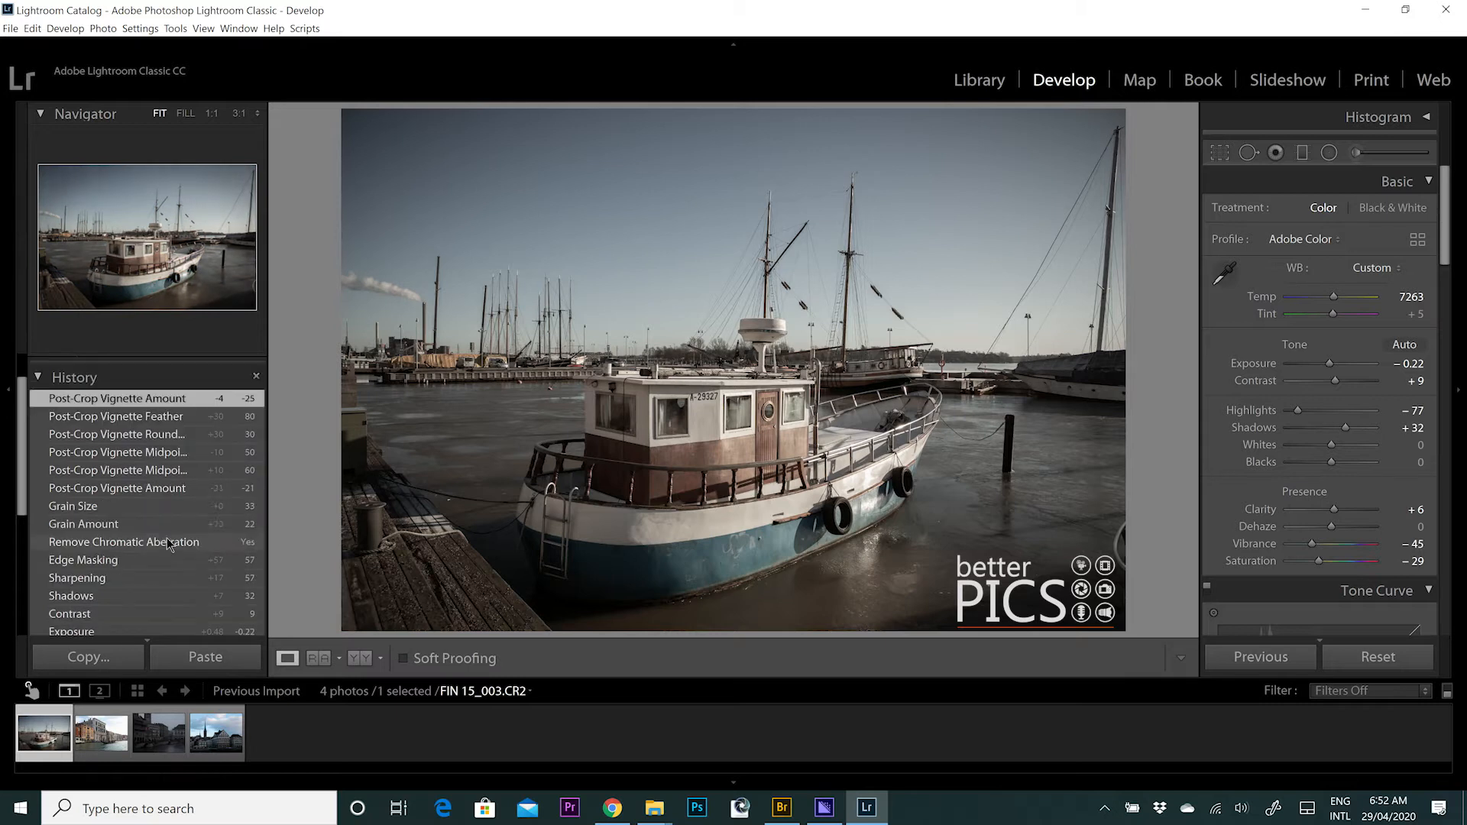
pyautogui.scroll(1, 135, 485)
pyautogui.scroll(-5, 134, 483)
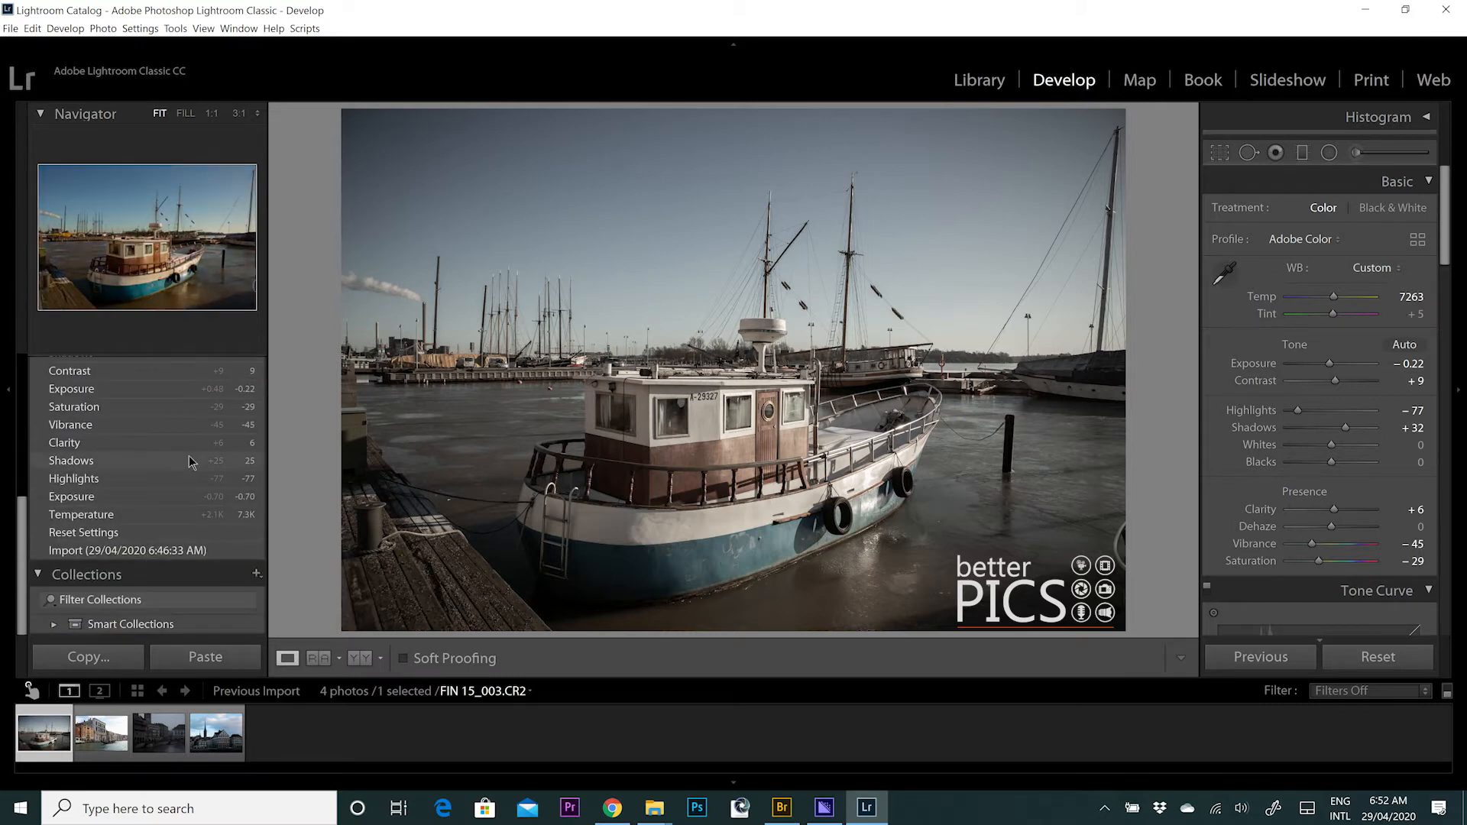
pyautogui.scroll(5, 189, 455)
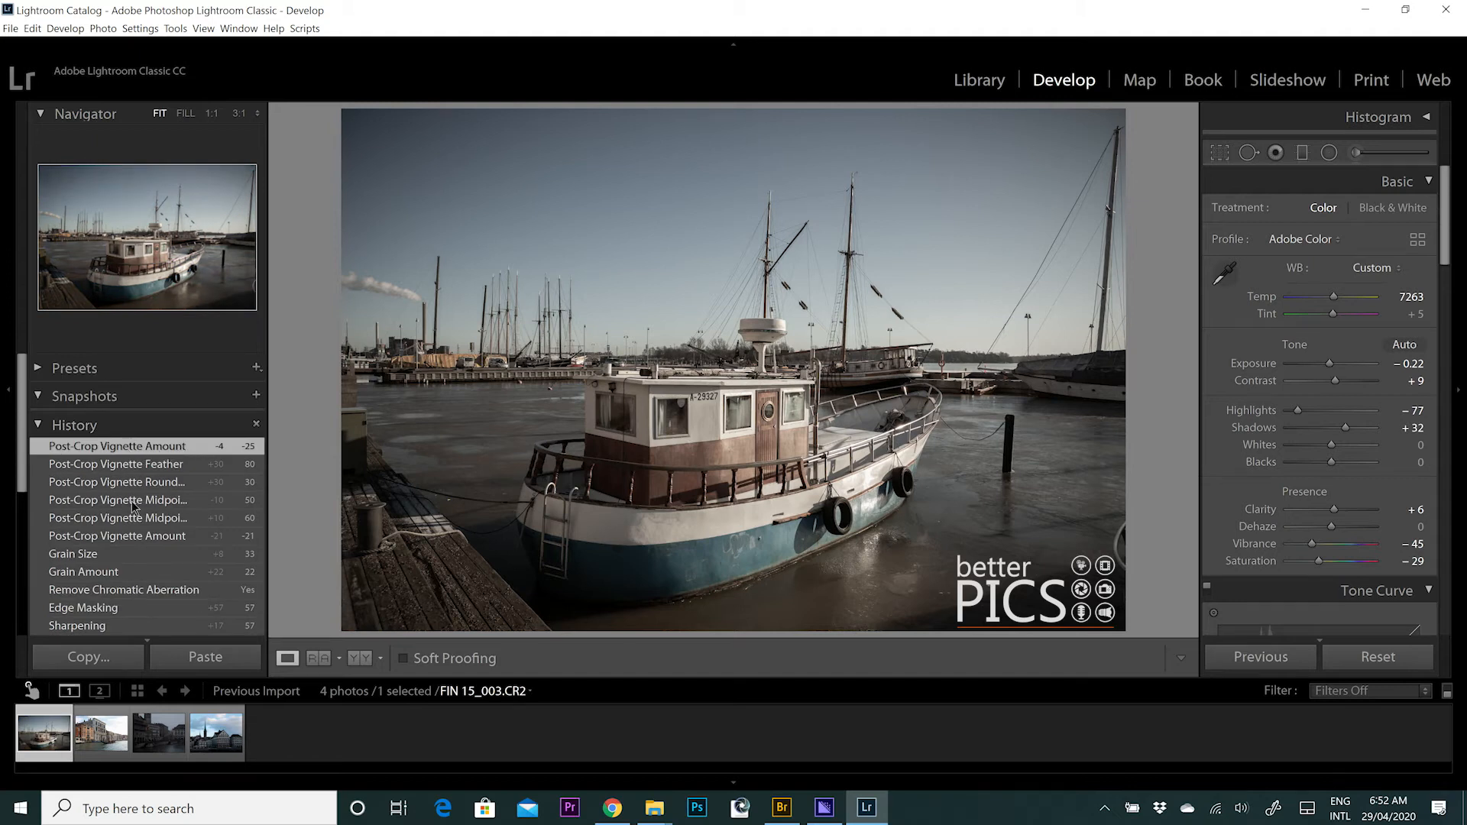
pyautogui.scroll(-5, 136, 509)
# - Compare the edit with the original by switching to the Import history state and back to the latest vignette amount state
pyautogui.click(140, 553)
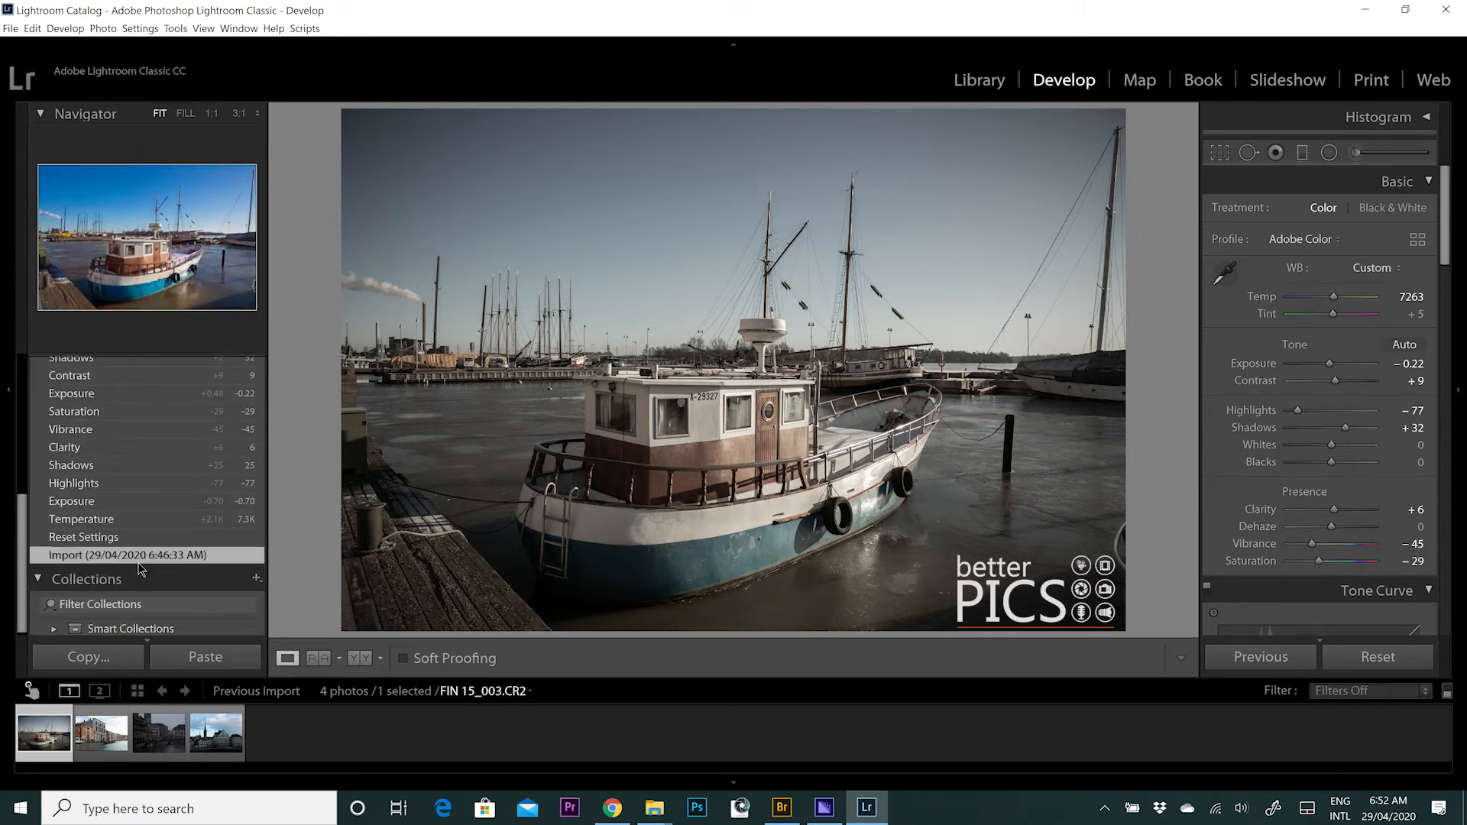
pyautogui.scroll(2, 156, 483)
pyautogui.scroll(3, 155, 483)
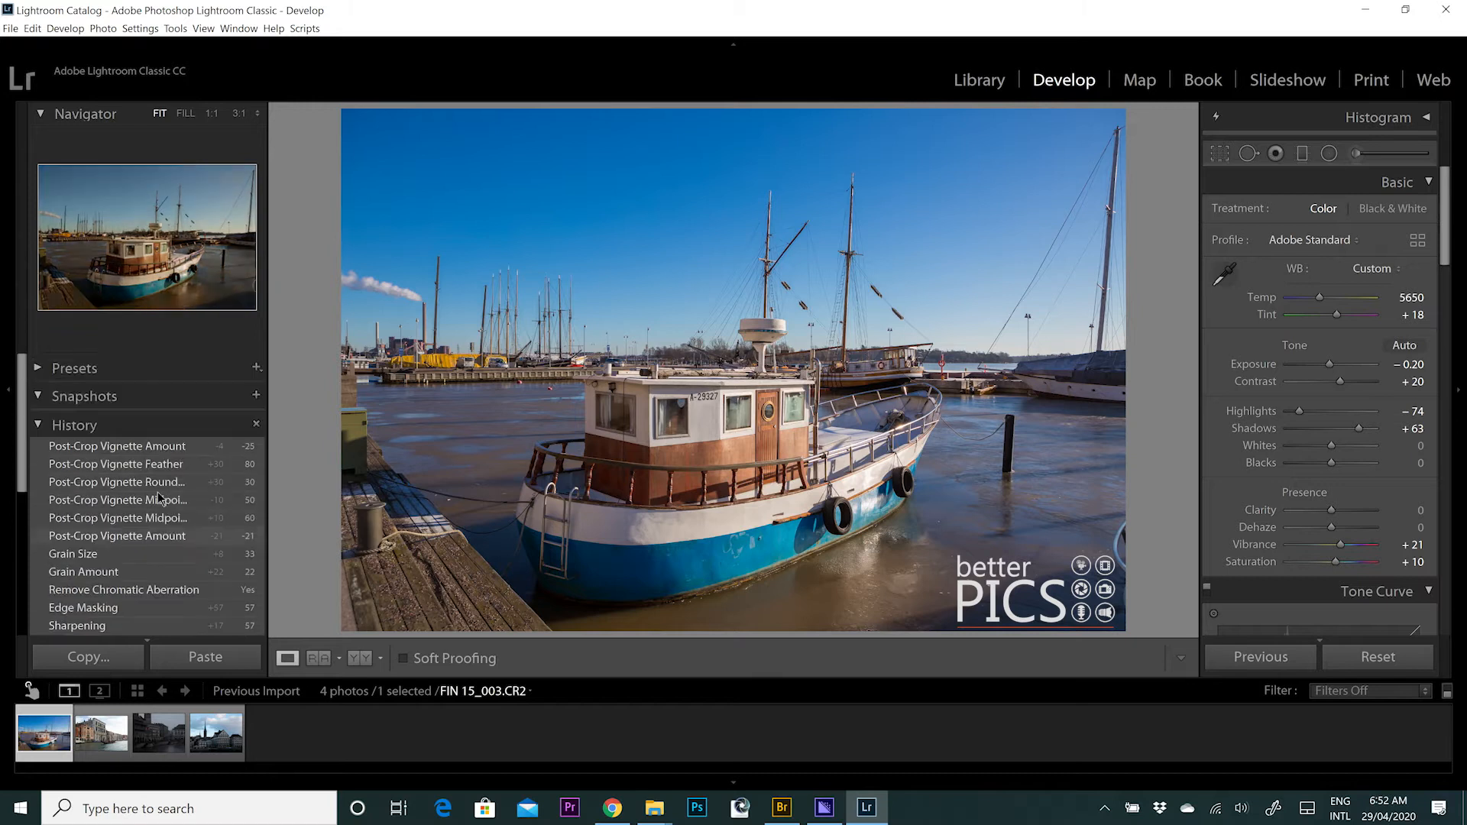
pyautogui.click(127, 449)
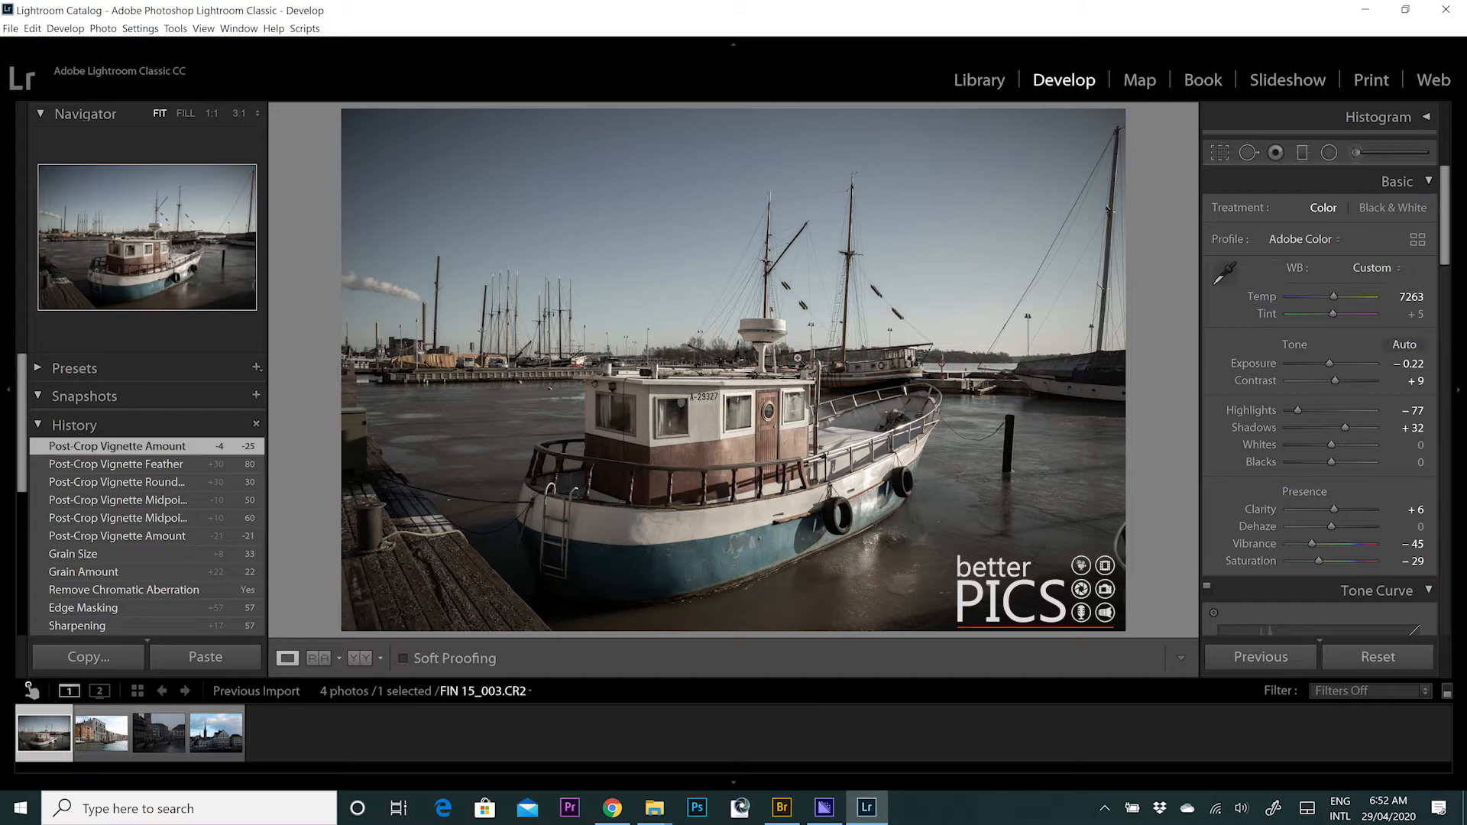
# - Begin a new develop preset from the boat photo's settings and create a preset group named Vintage for it
pyautogui.click(252, 369)
pyautogui.click(256, 370)
pyautogui.click(294, 386)
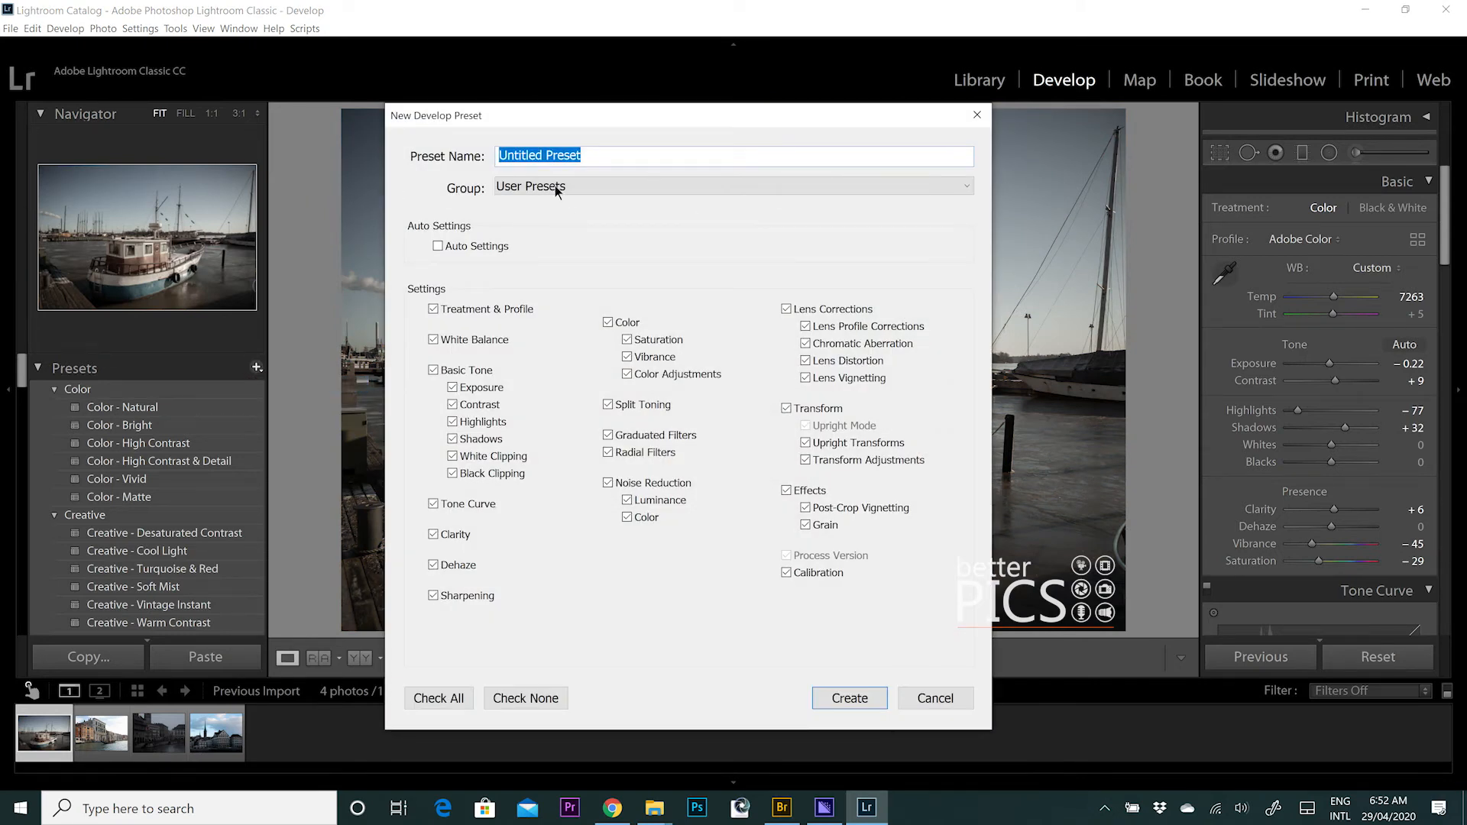
pyautogui.click(562, 188)
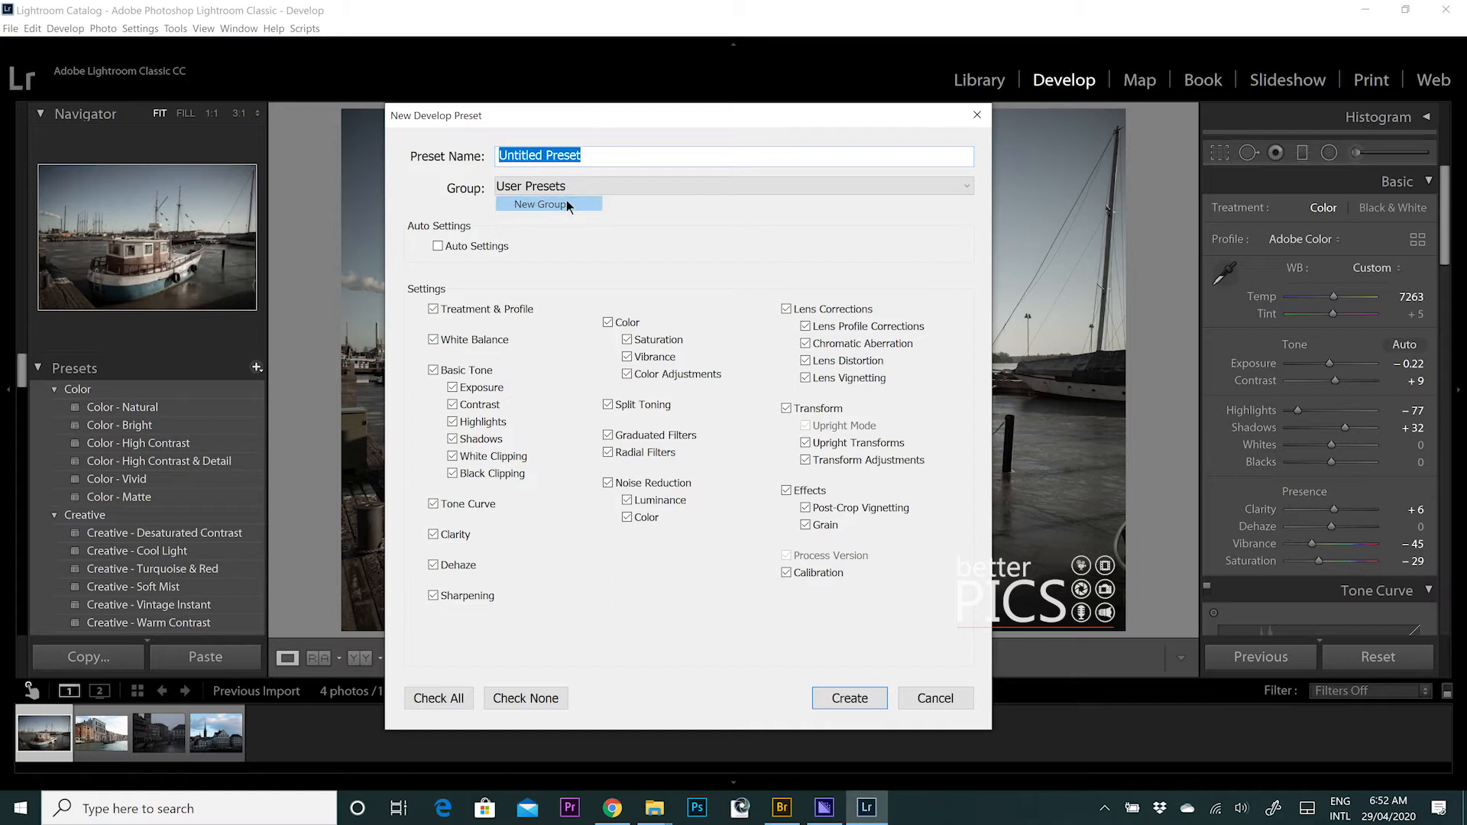
pyautogui.click(567, 205)
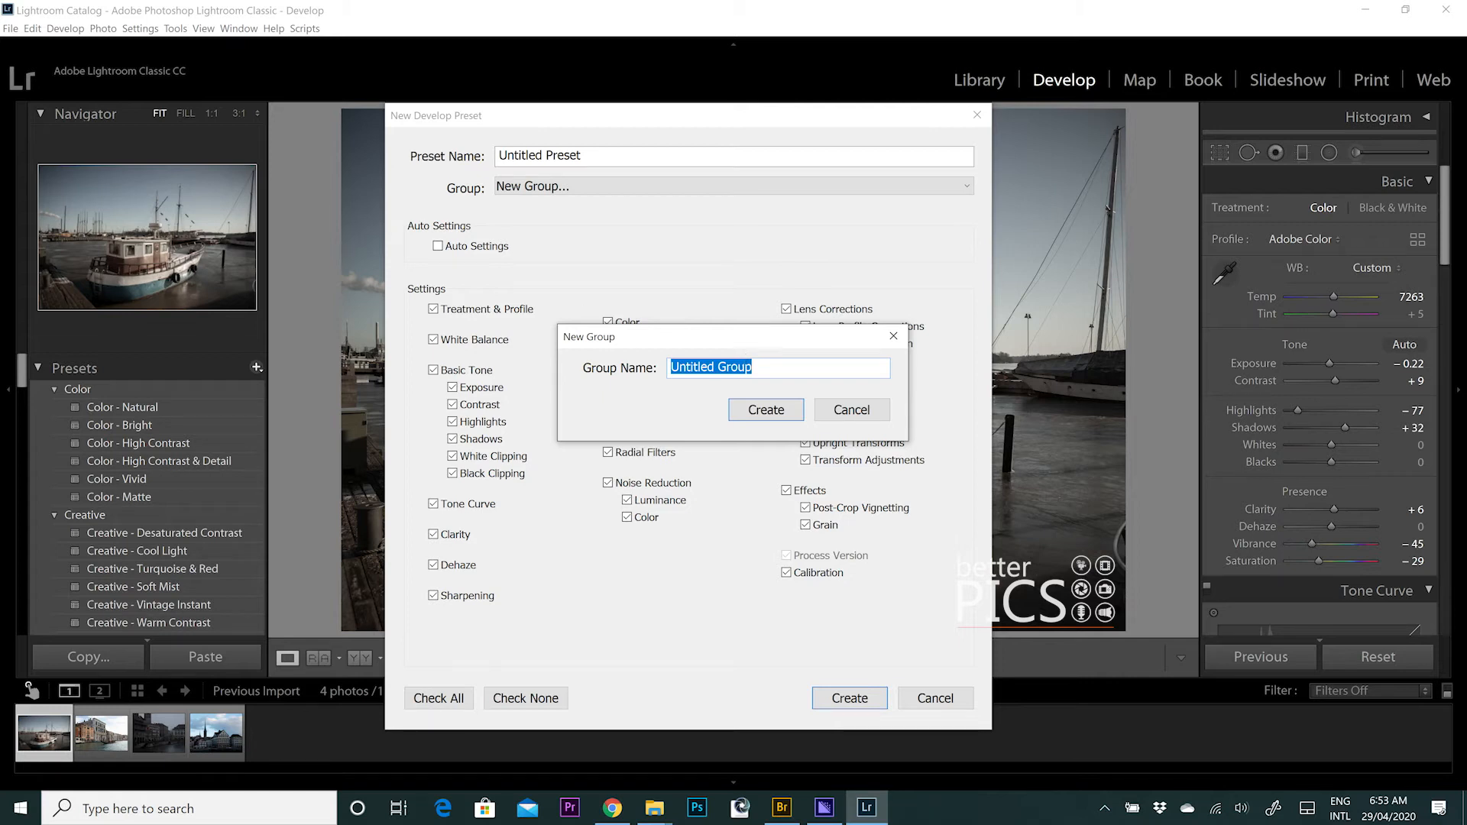
pyautogui.write('Vintag')
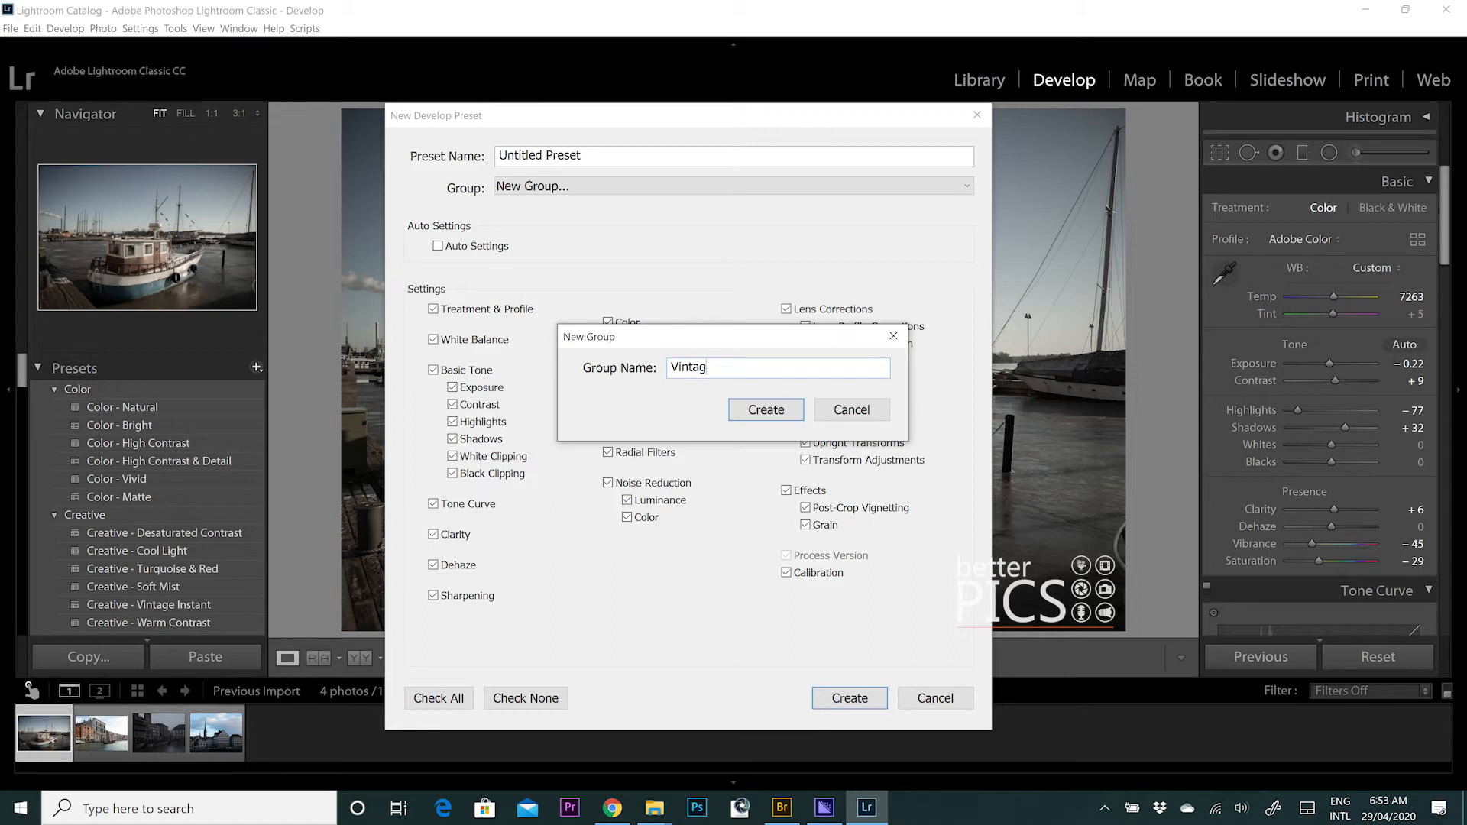
pyautogui.write('e')
pyautogui.click(795, 409)
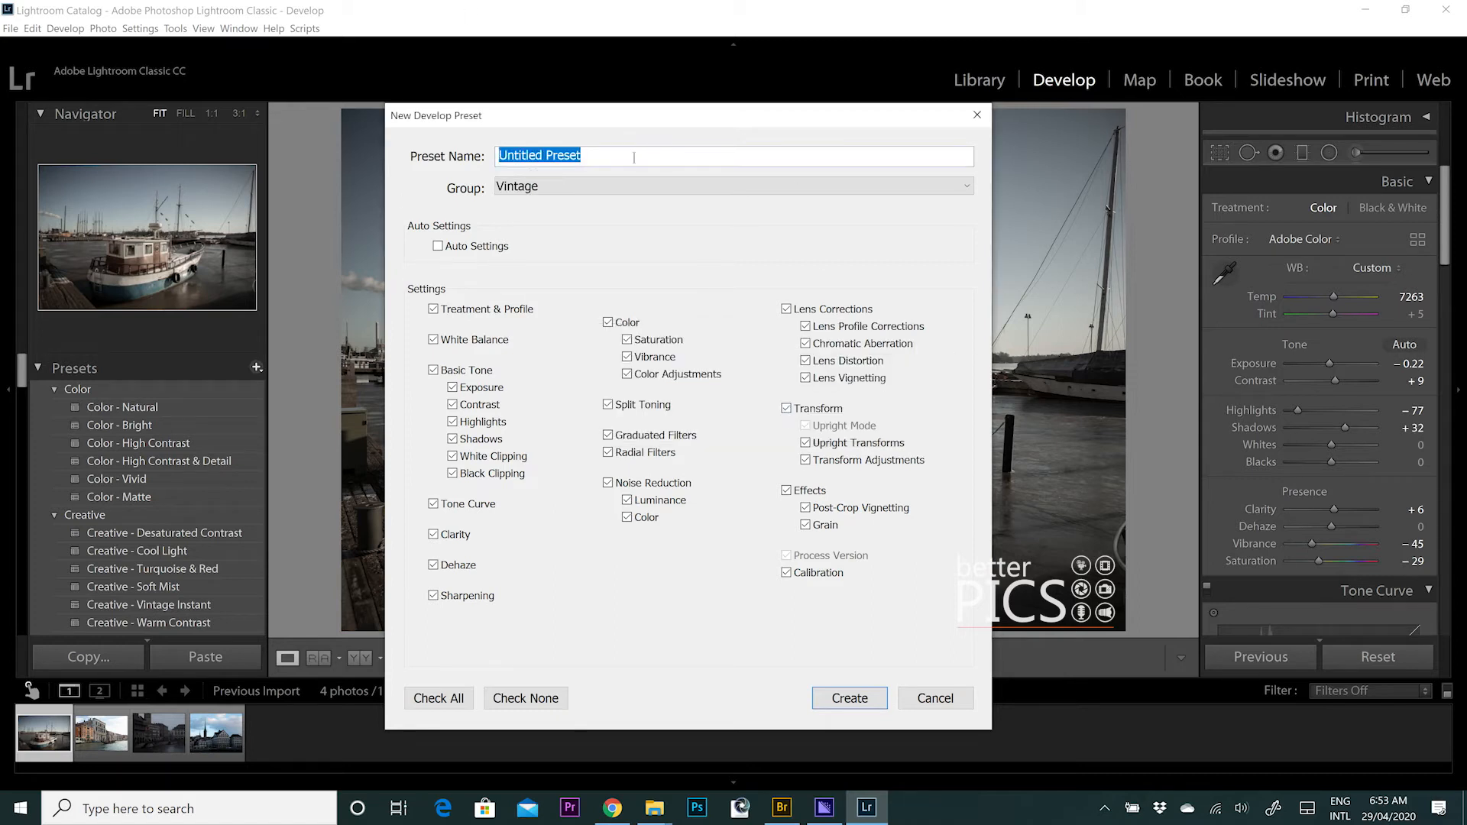
# - Name the preset Vintage 1 and create it in the Vintage group with all available settings included, White Balance among them
pyautogui.write('Vintage 1')
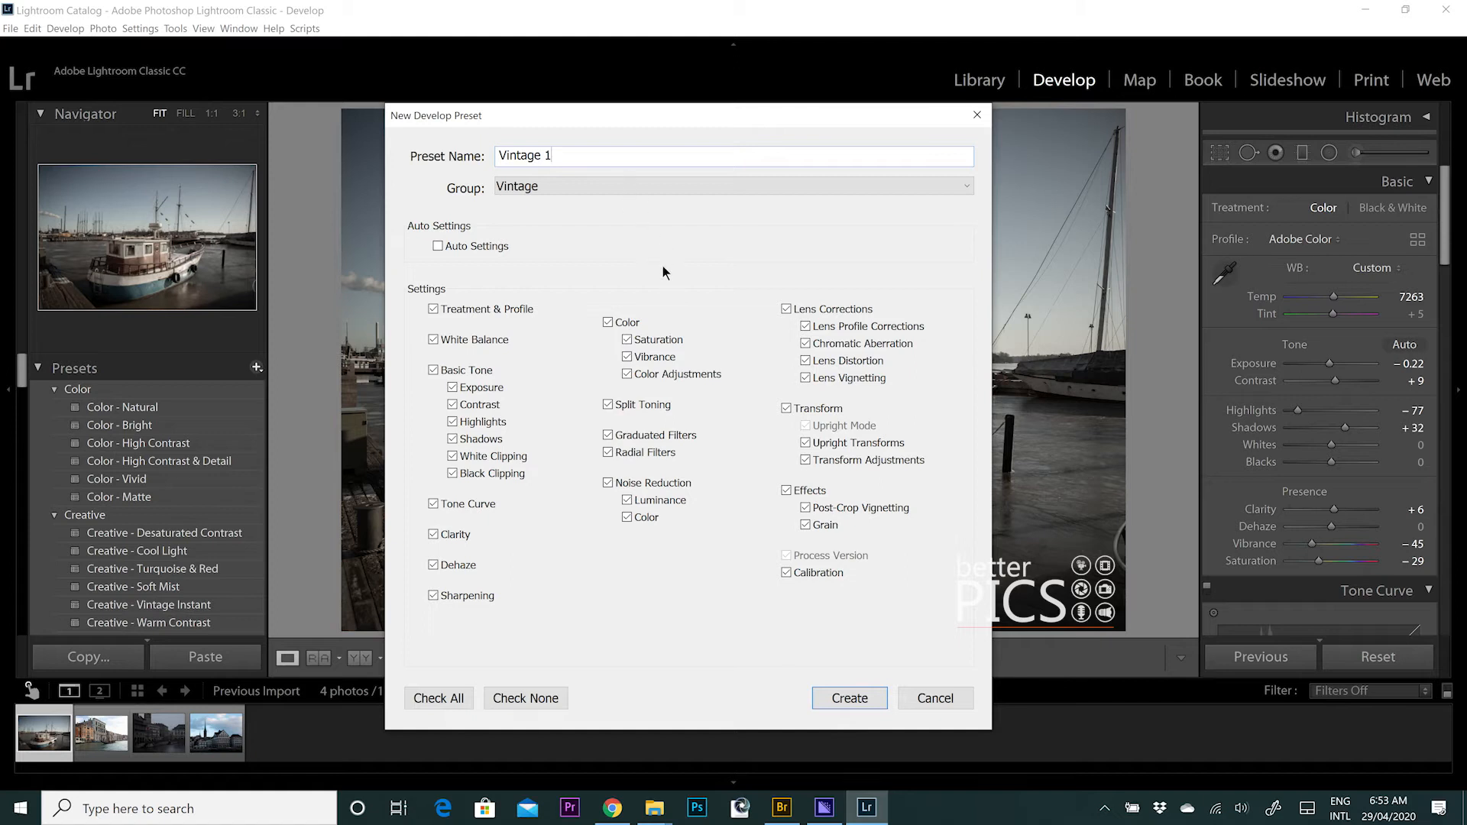
pyautogui.moveTo(716, 112); pyautogui.dragTo(497, 75)
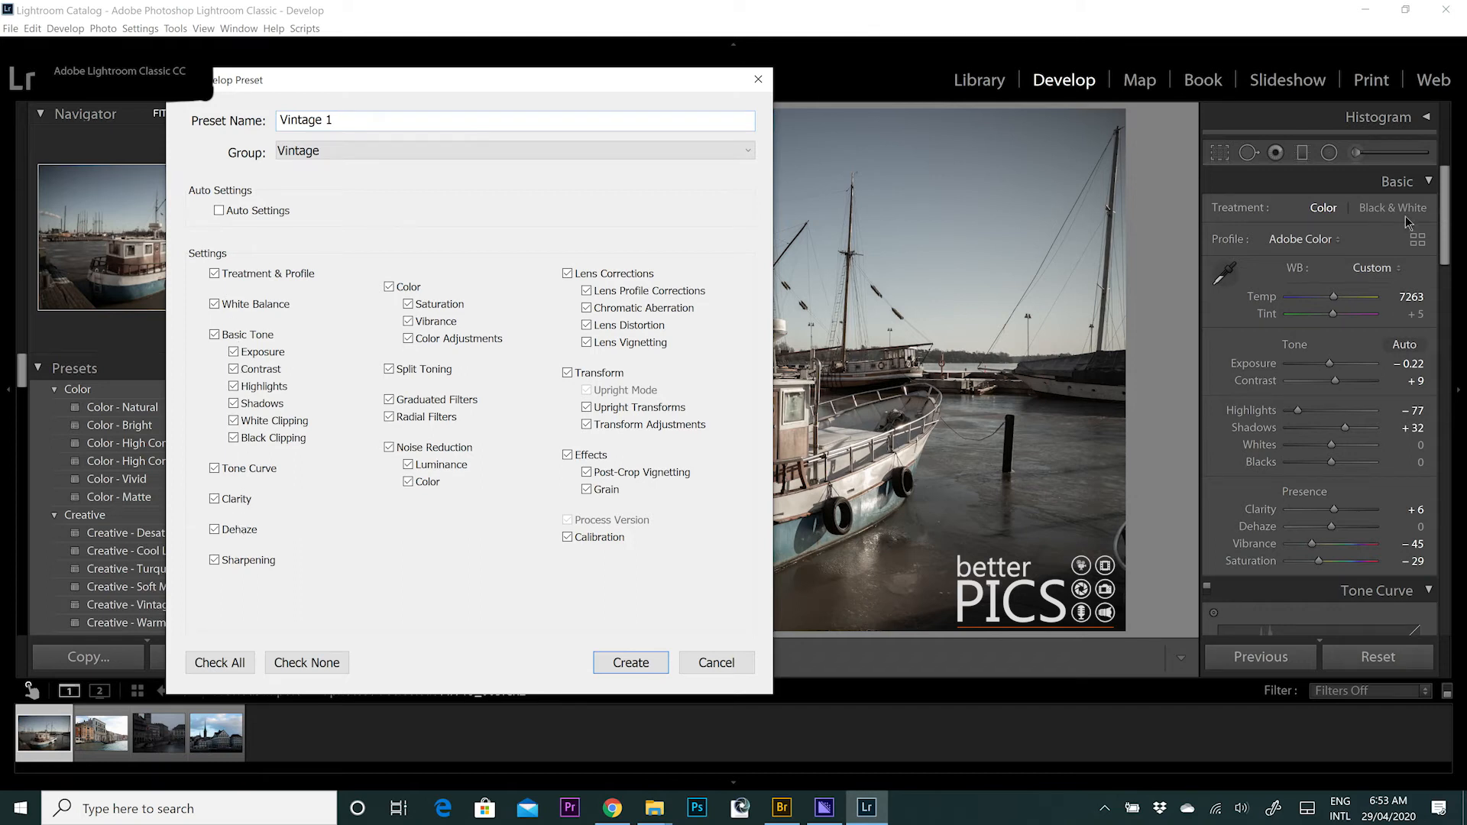
pyautogui.click(1444, 210)
pyautogui.click(215, 305)
pyautogui.click(214, 305)
pyautogui.click(634, 662)
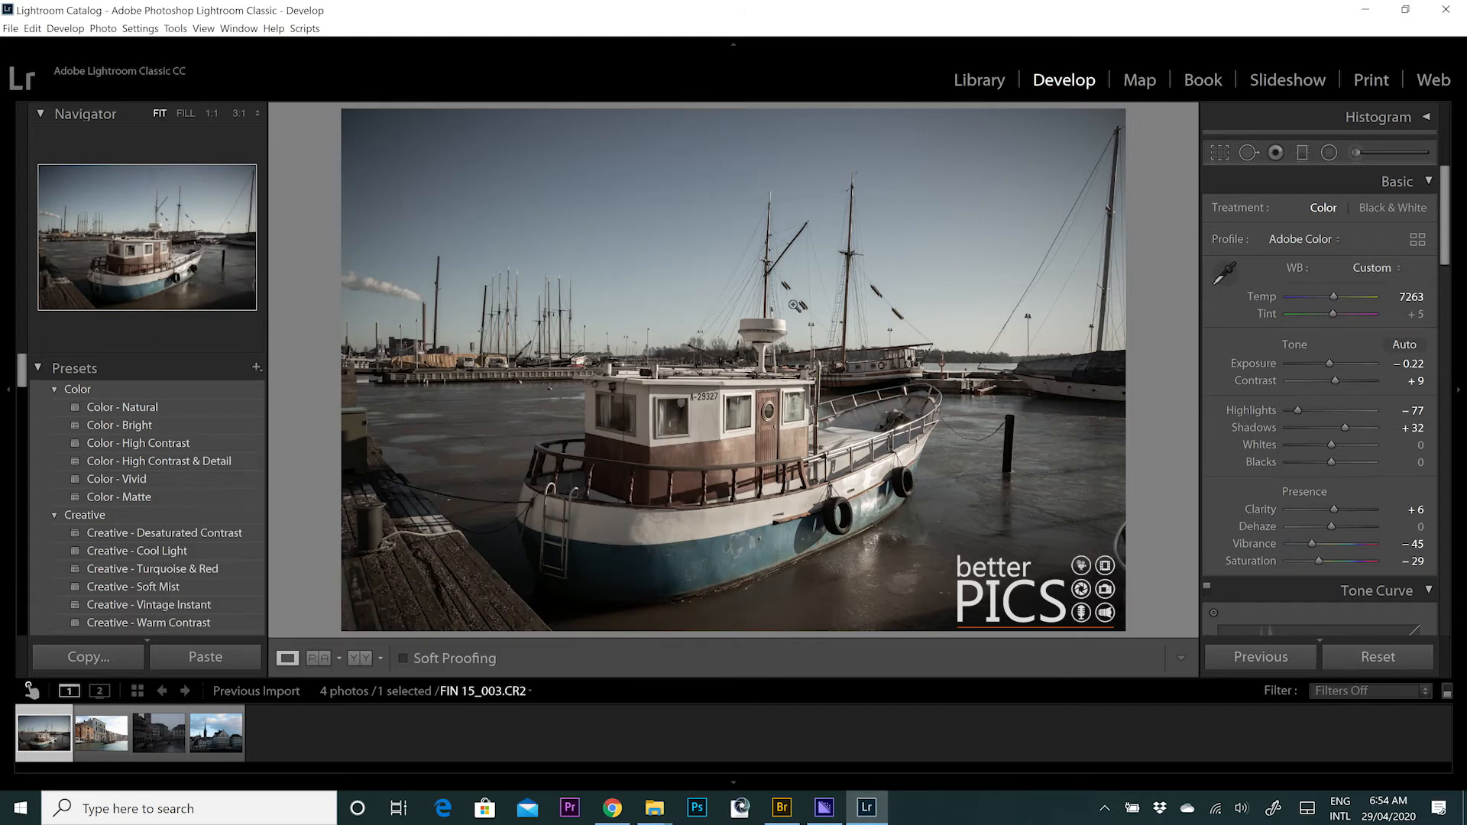
# - Collapse the built-in preset groups from Color through Classic - Video
pyautogui.click(53, 389)
pyautogui.click(55, 408)
pyautogui.click(54, 424)
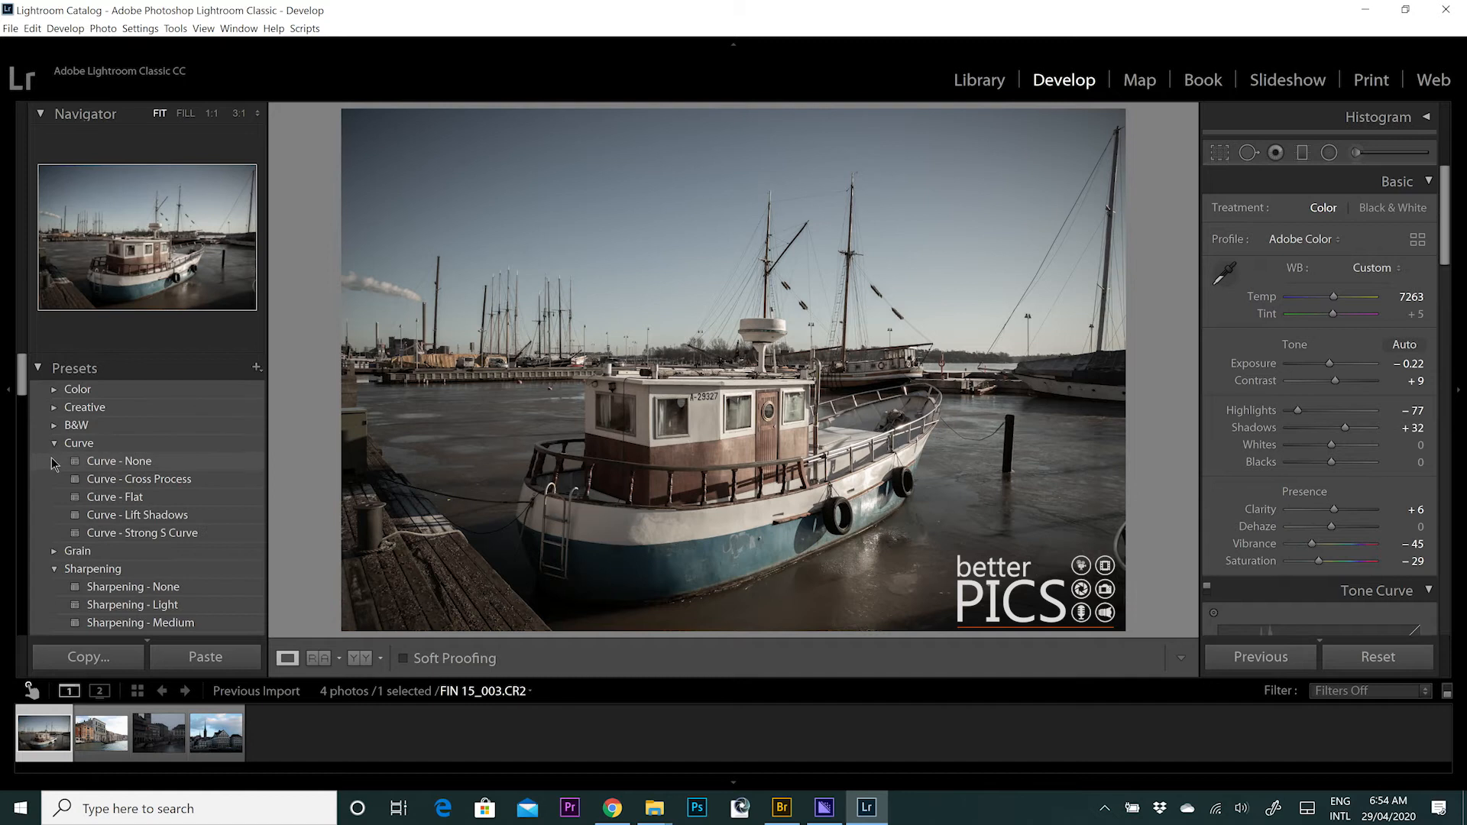
pyautogui.click(54, 443)
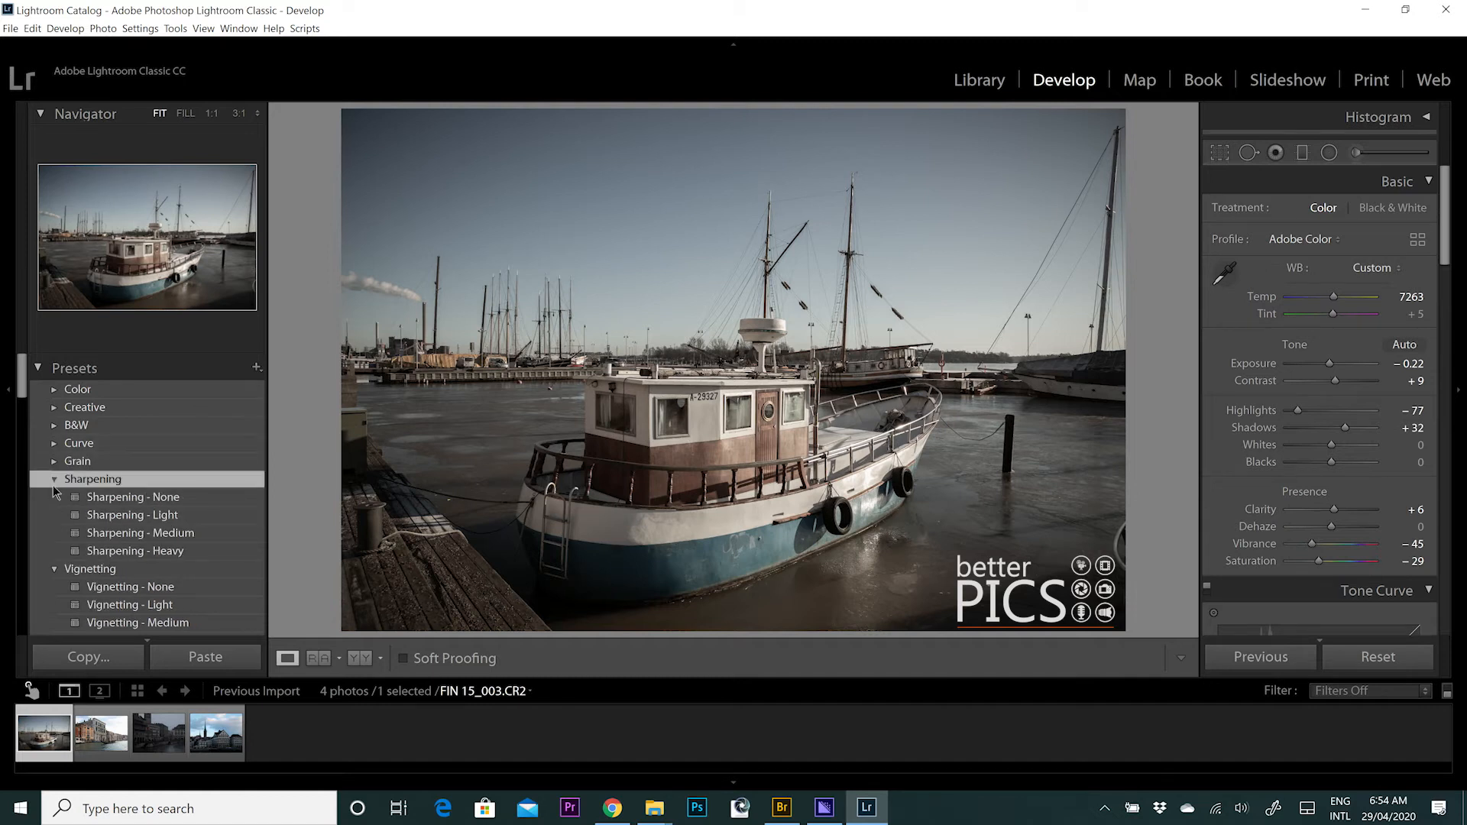
pyautogui.click(54, 479)
pyautogui.click(54, 497)
pyautogui.click(54, 533)
pyautogui.scroll(-5, 115, 497)
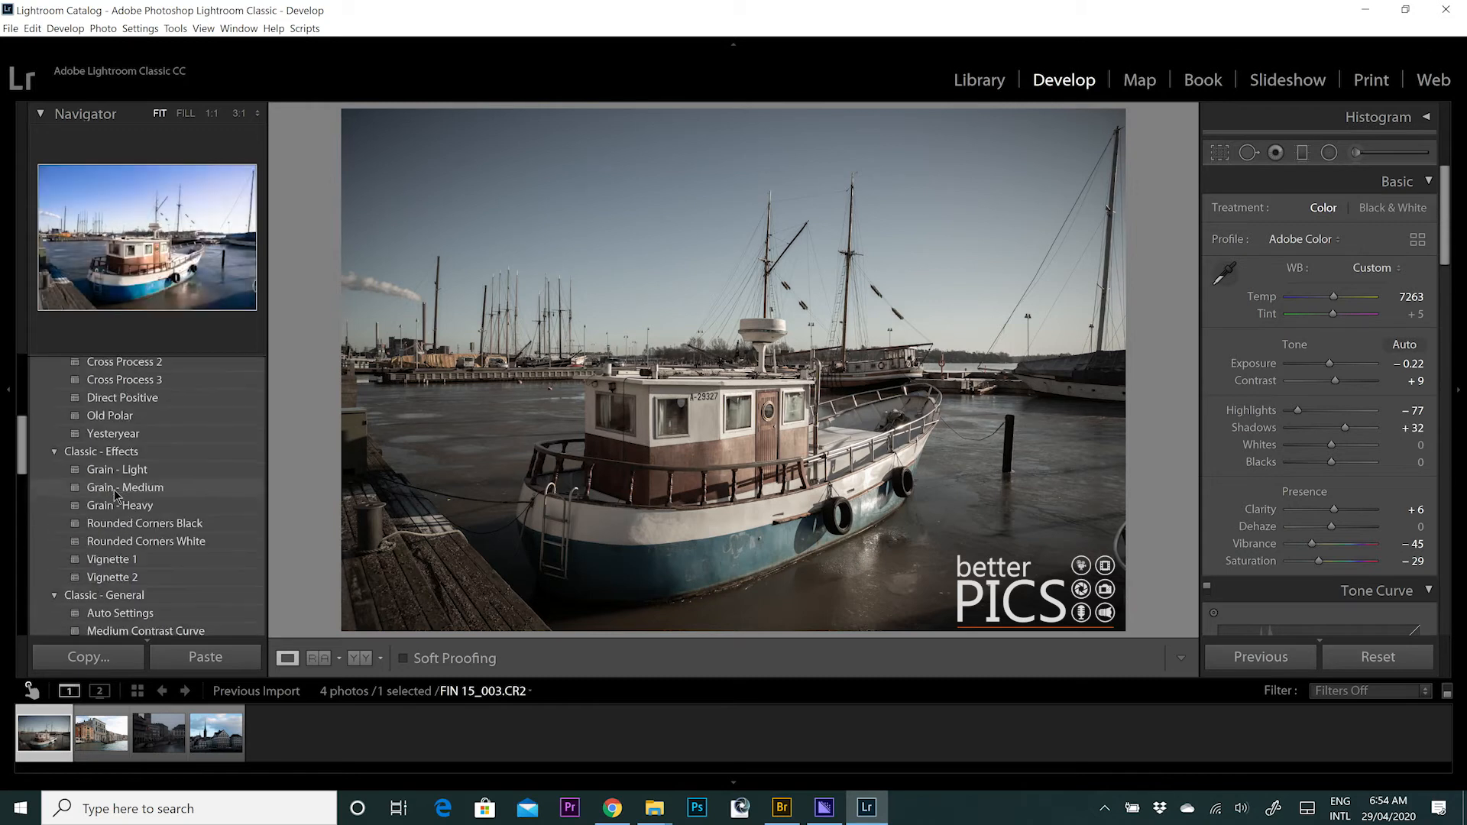
pyautogui.scroll(4, 115, 496)
pyautogui.click(53, 494)
pyautogui.click(54, 531)
pyautogui.click(53, 548)
pyautogui.click(57, 550)
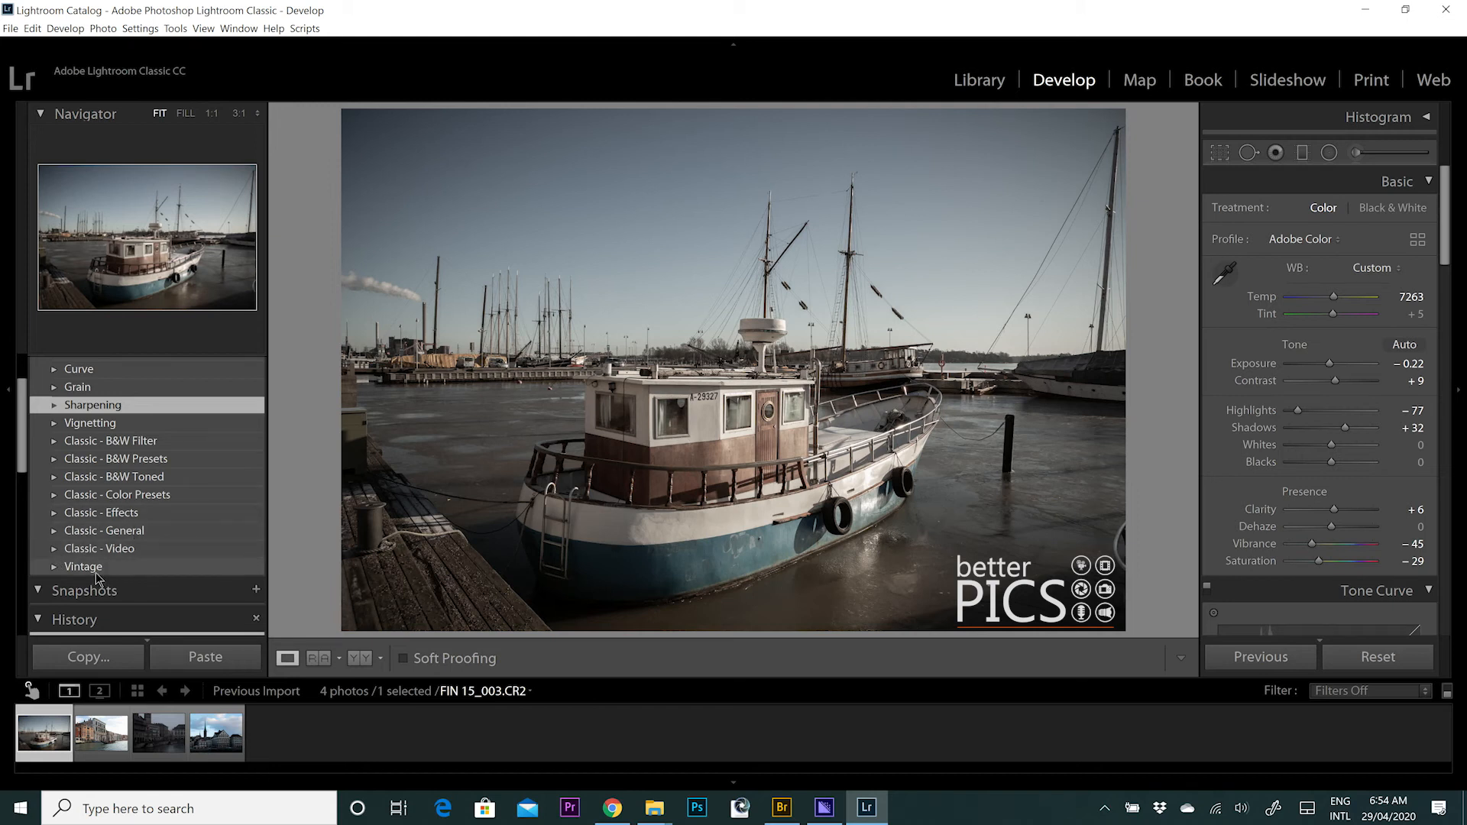
# - Apply the Vintage 1 preset from the Vintage group to the boat photo and to the Venice canal photo
pyautogui.click(53, 566)
pyautogui.scroll(-2, 125, 504)
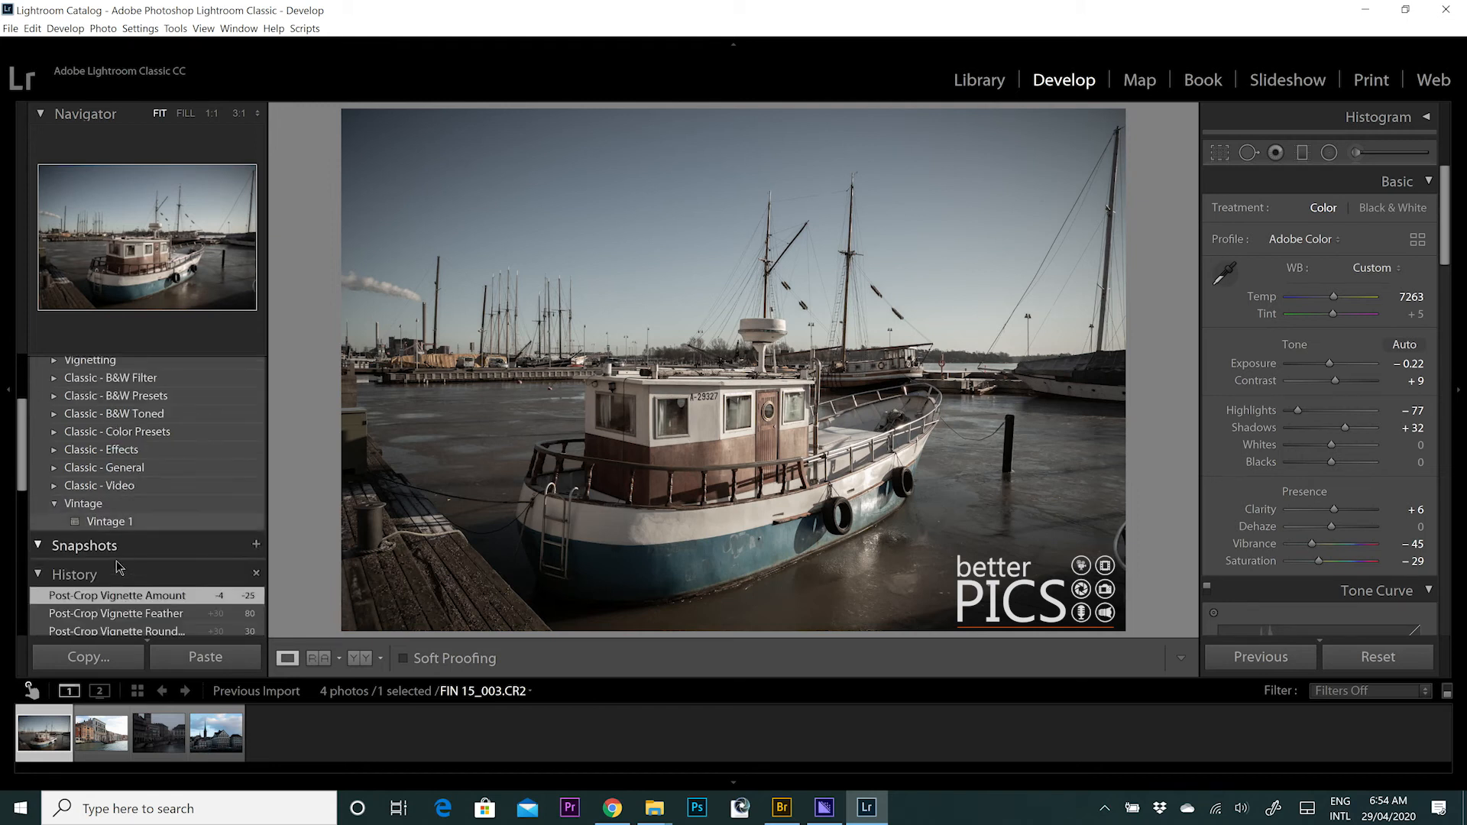
pyautogui.click(119, 523)
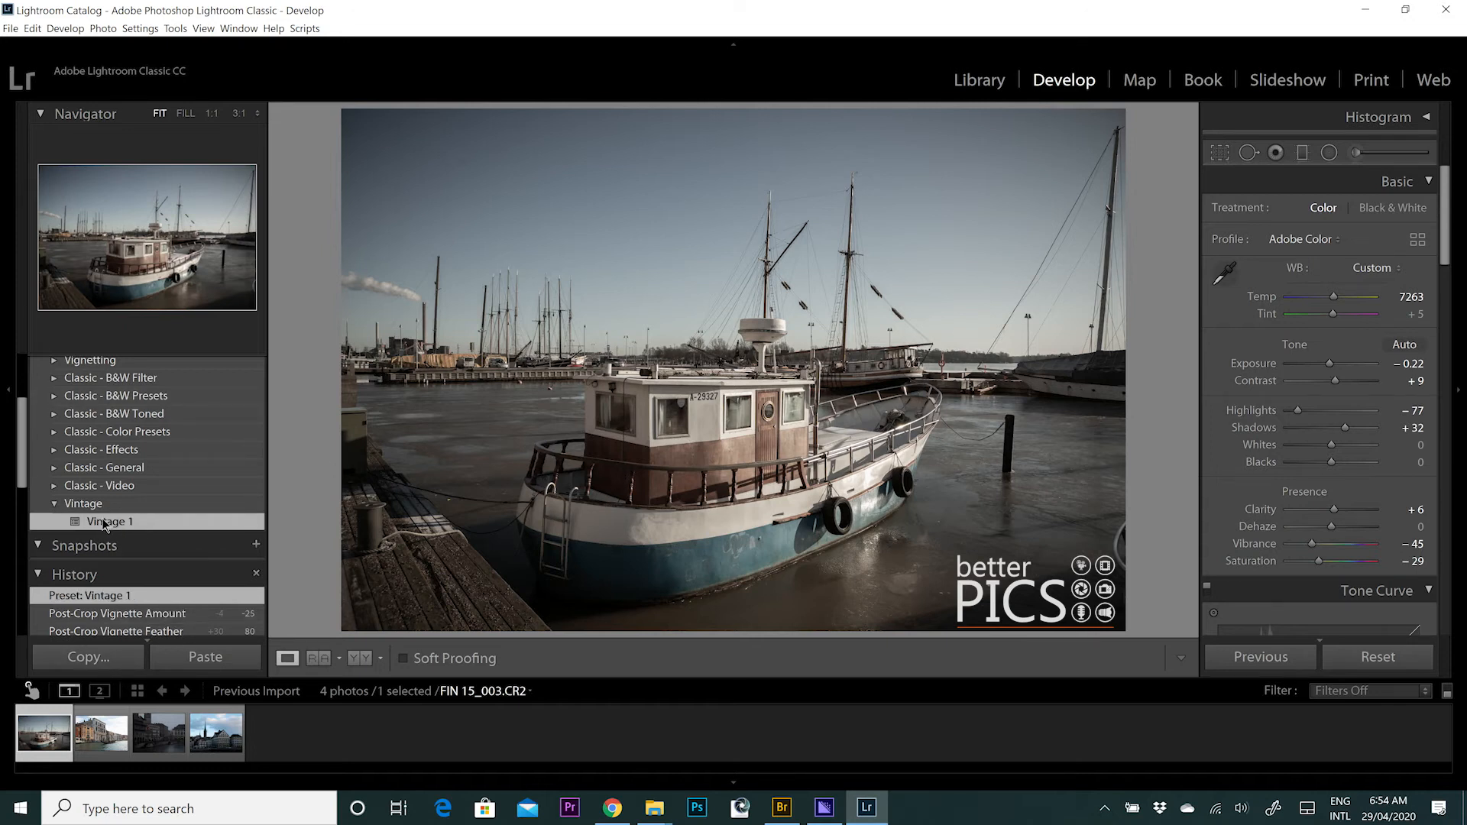
pyautogui.press('Right')
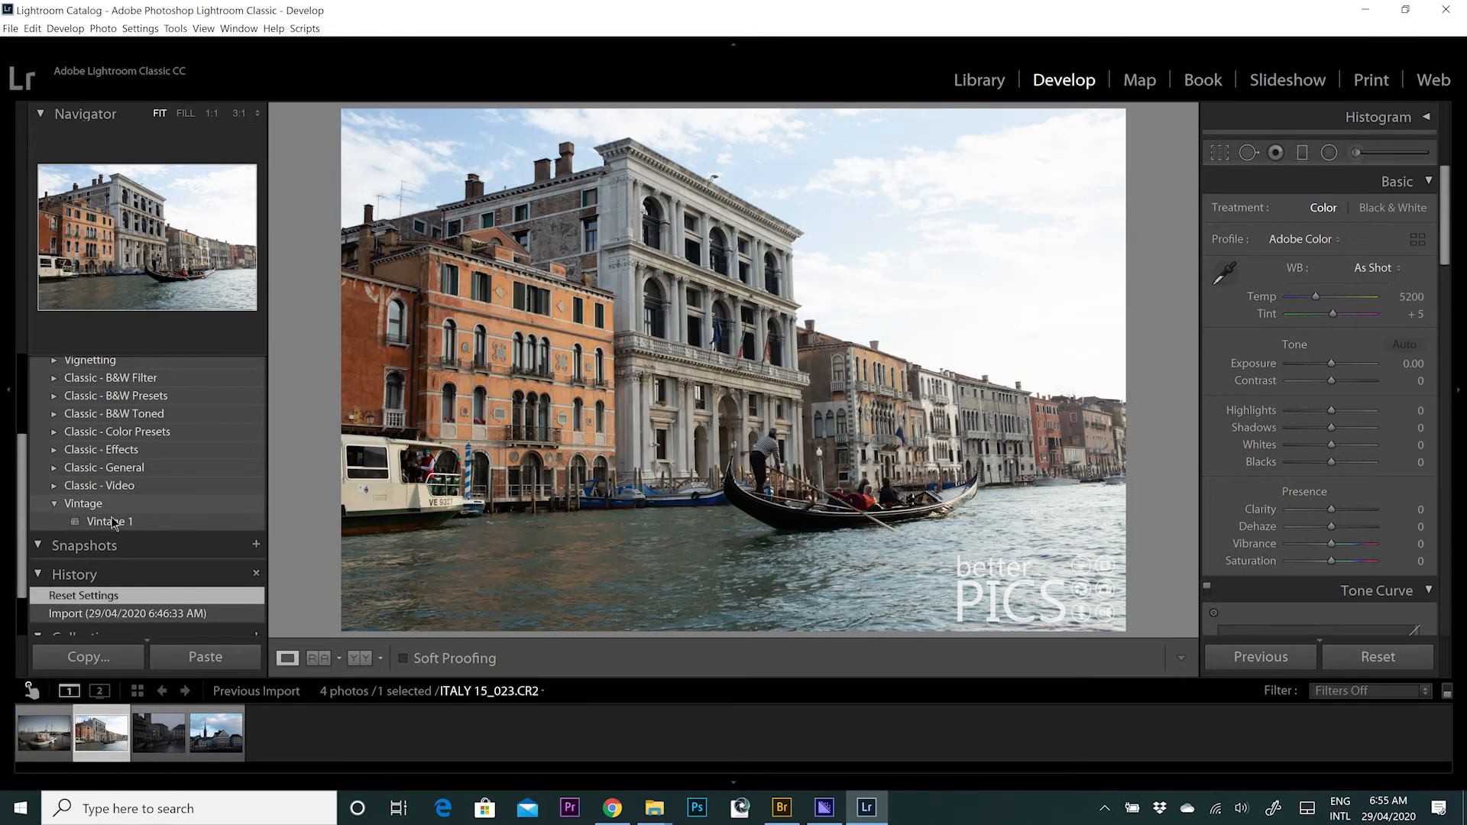
pyautogui.click(112, 523)
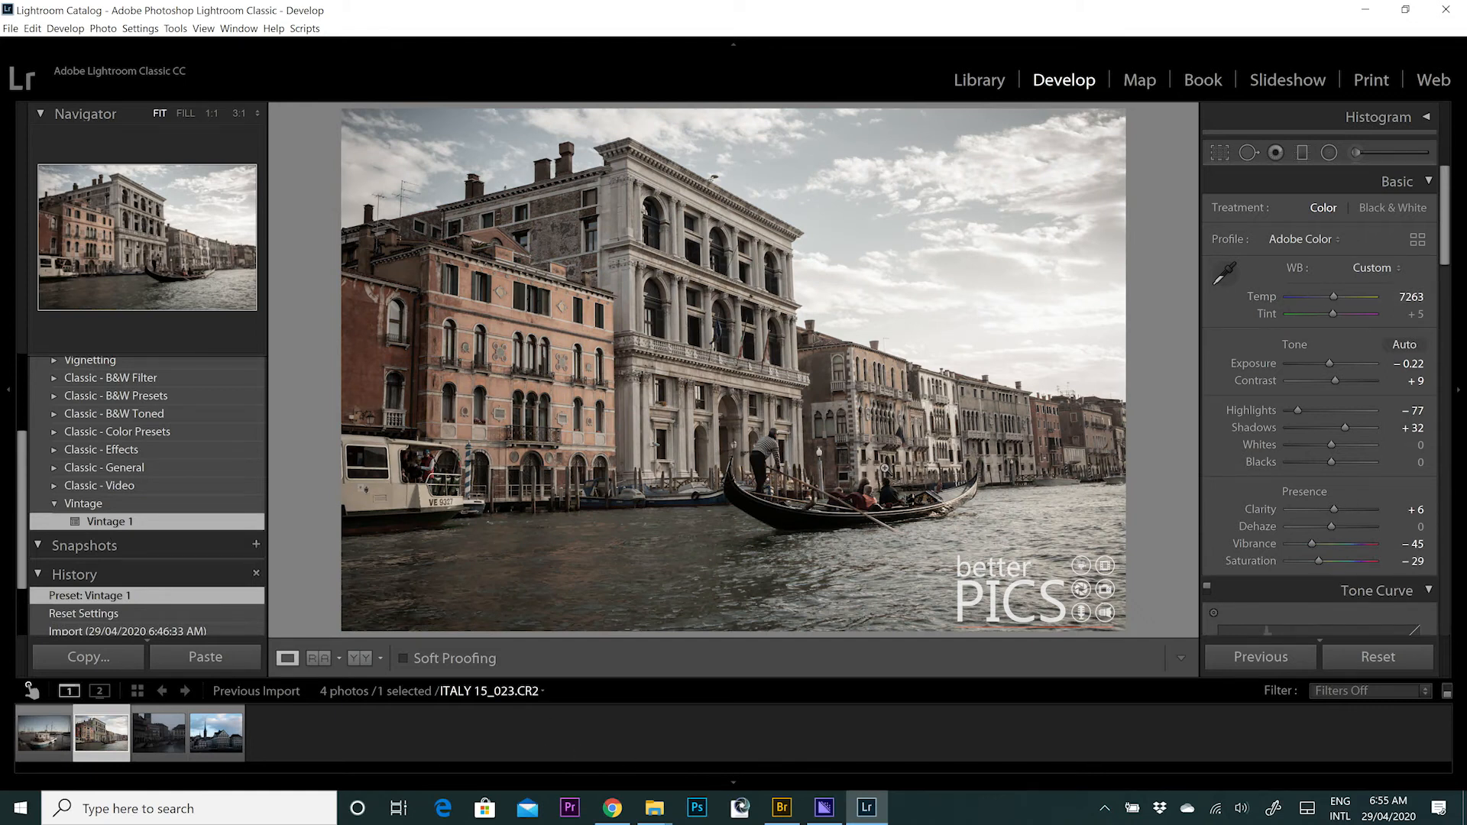
# - Apply the Vintage 1 preset to the dark riverside photo SWIT 19_017.RW2 and set its Exposure to +1.49
pyautogui.click(176, 746)
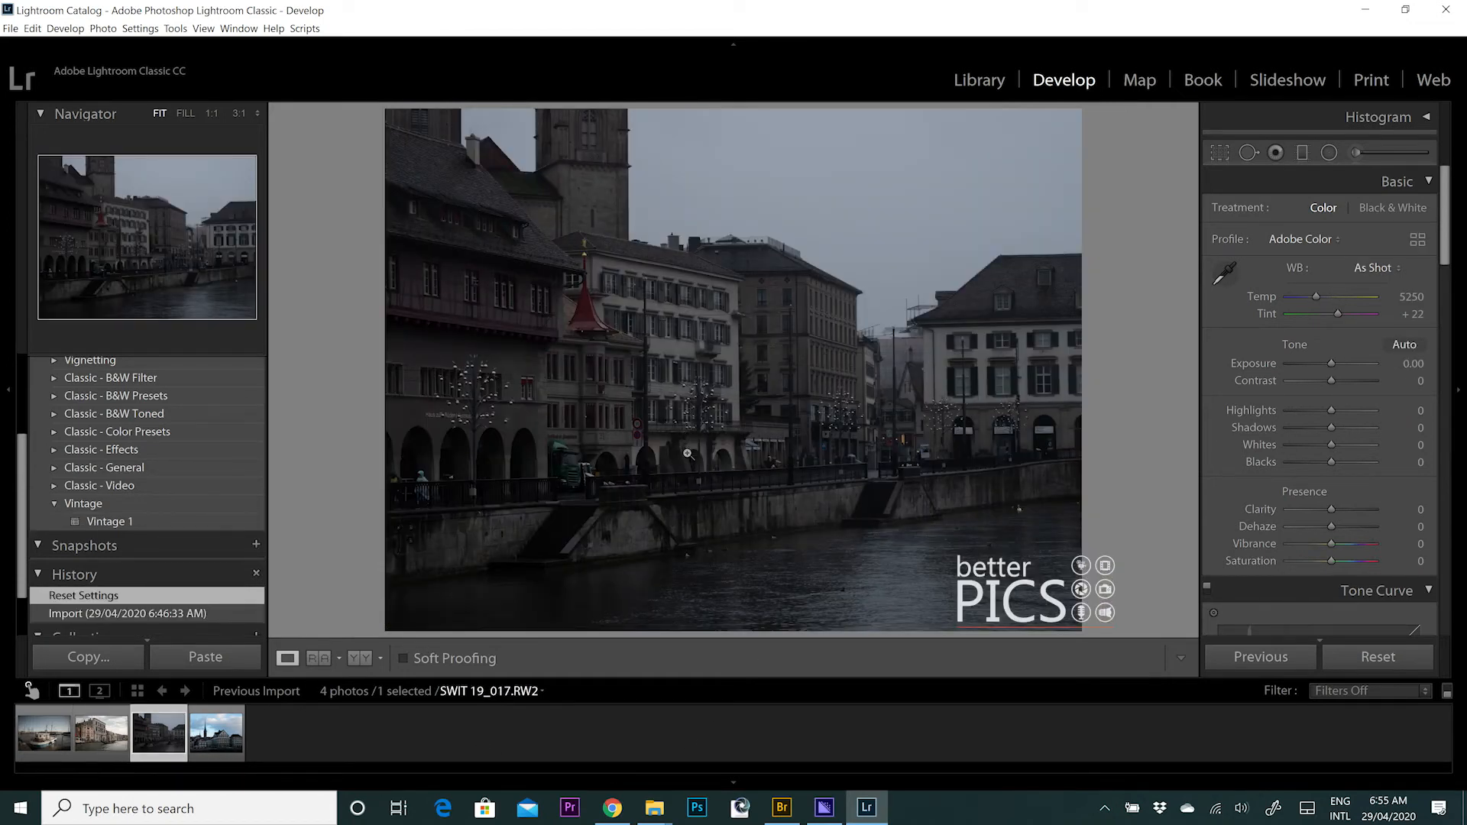
pyautogui.click(118, 525)
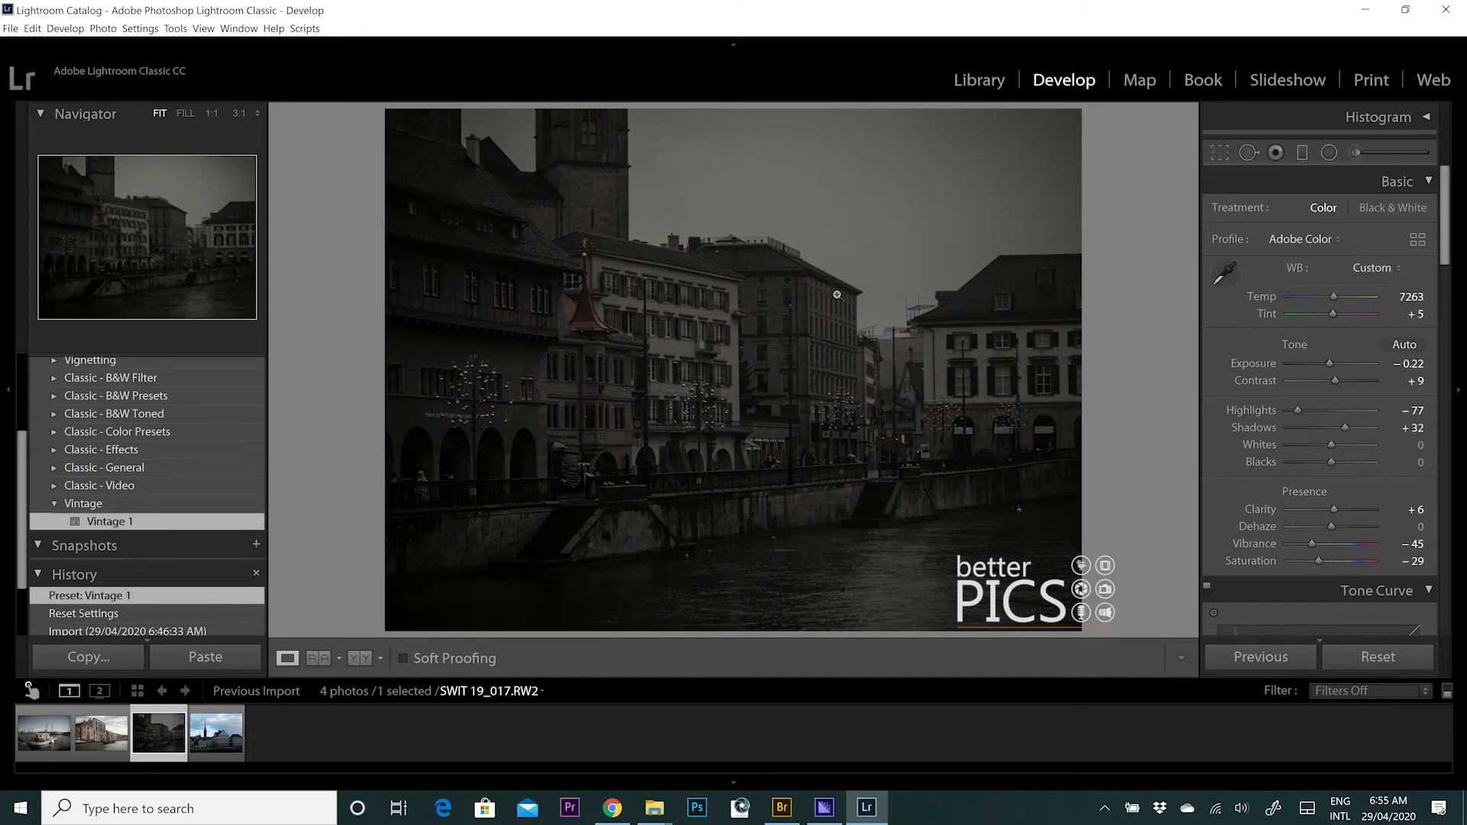
pyautogui.click(1345, 366)
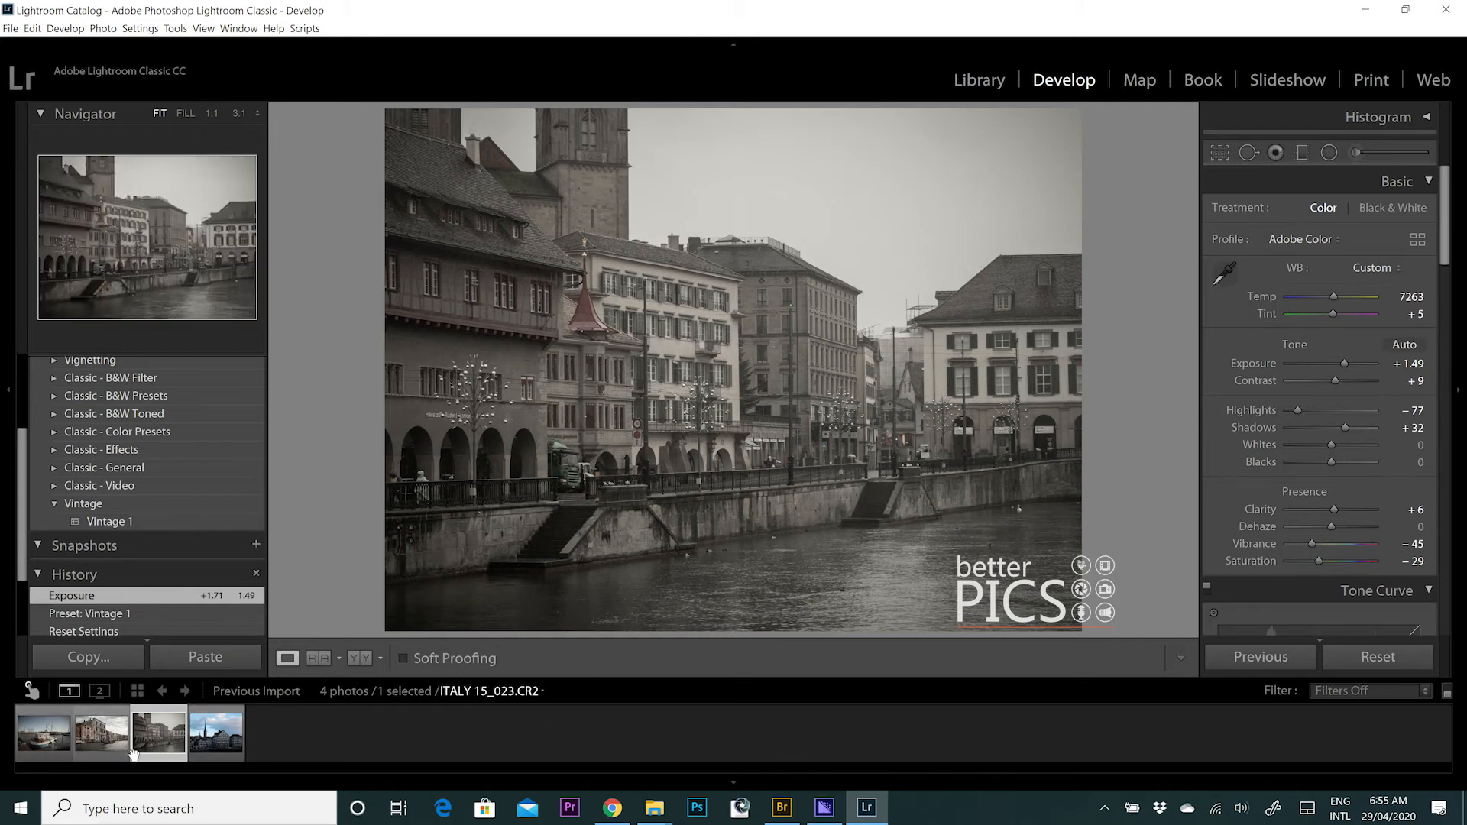
# - Apply the Vintage 1 preset to the church spire photo SWIT 19_153.RW2, then set Exposure to +0.53 and Highlights to −98
pyautogui.click(217, 733)
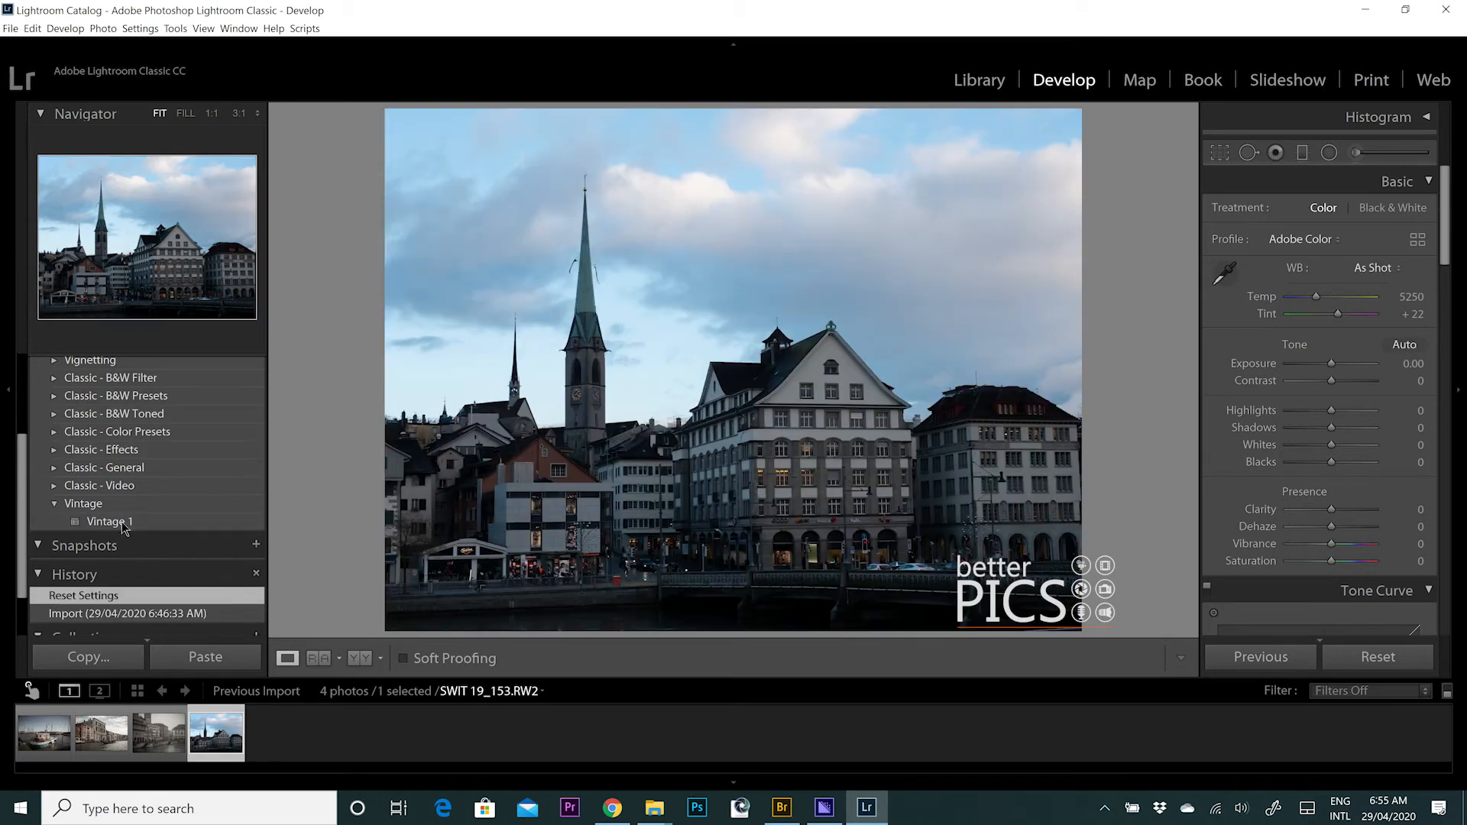
pyautogui.click(109, 521)
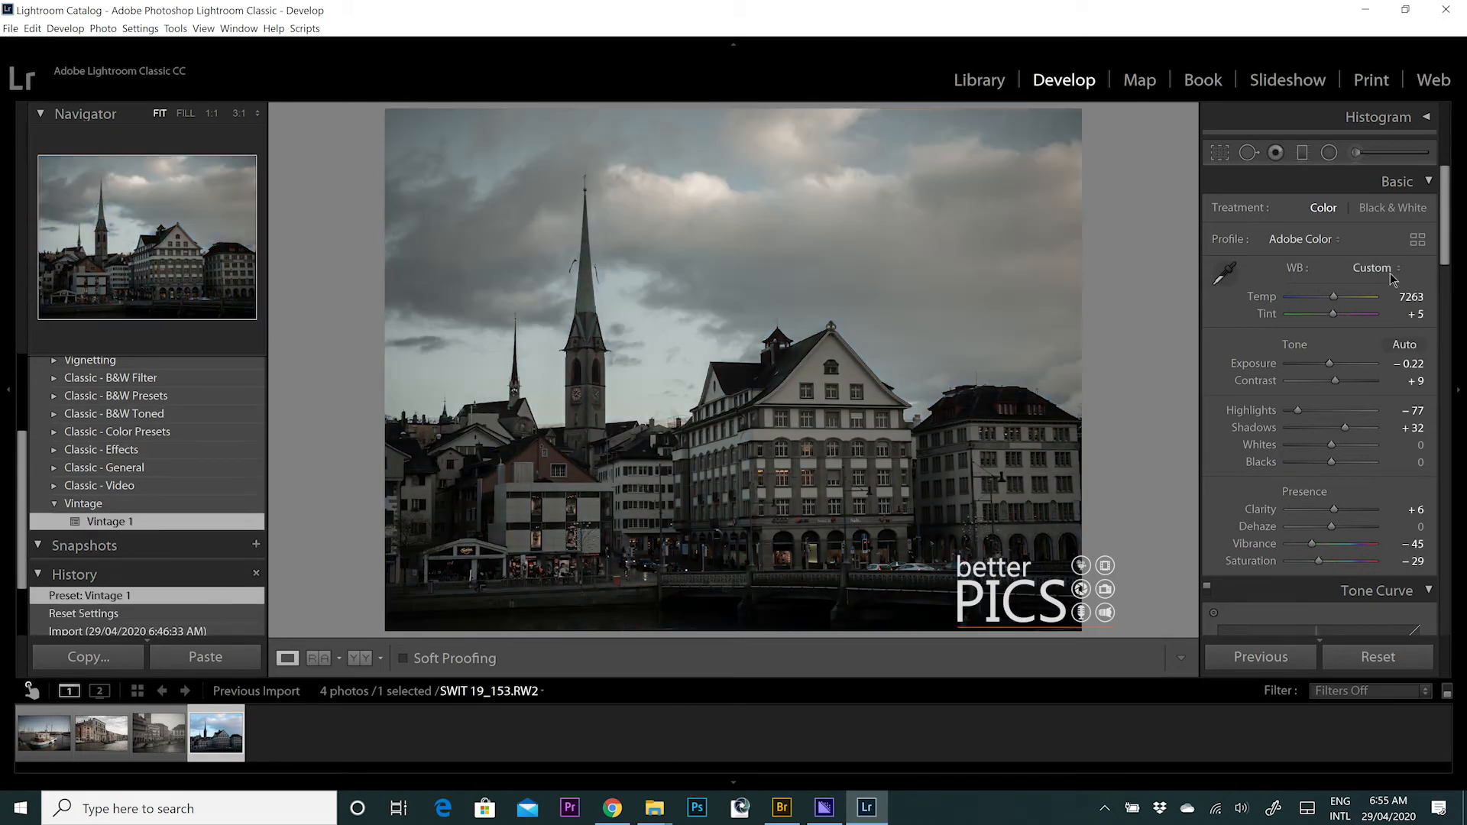
pyautogui.moveTo(1328, 370); pyautogui.dragTo(1339, 372)
pyautogui.moveTo(1300, 420); pyautogui.dragTo(1288, 420)
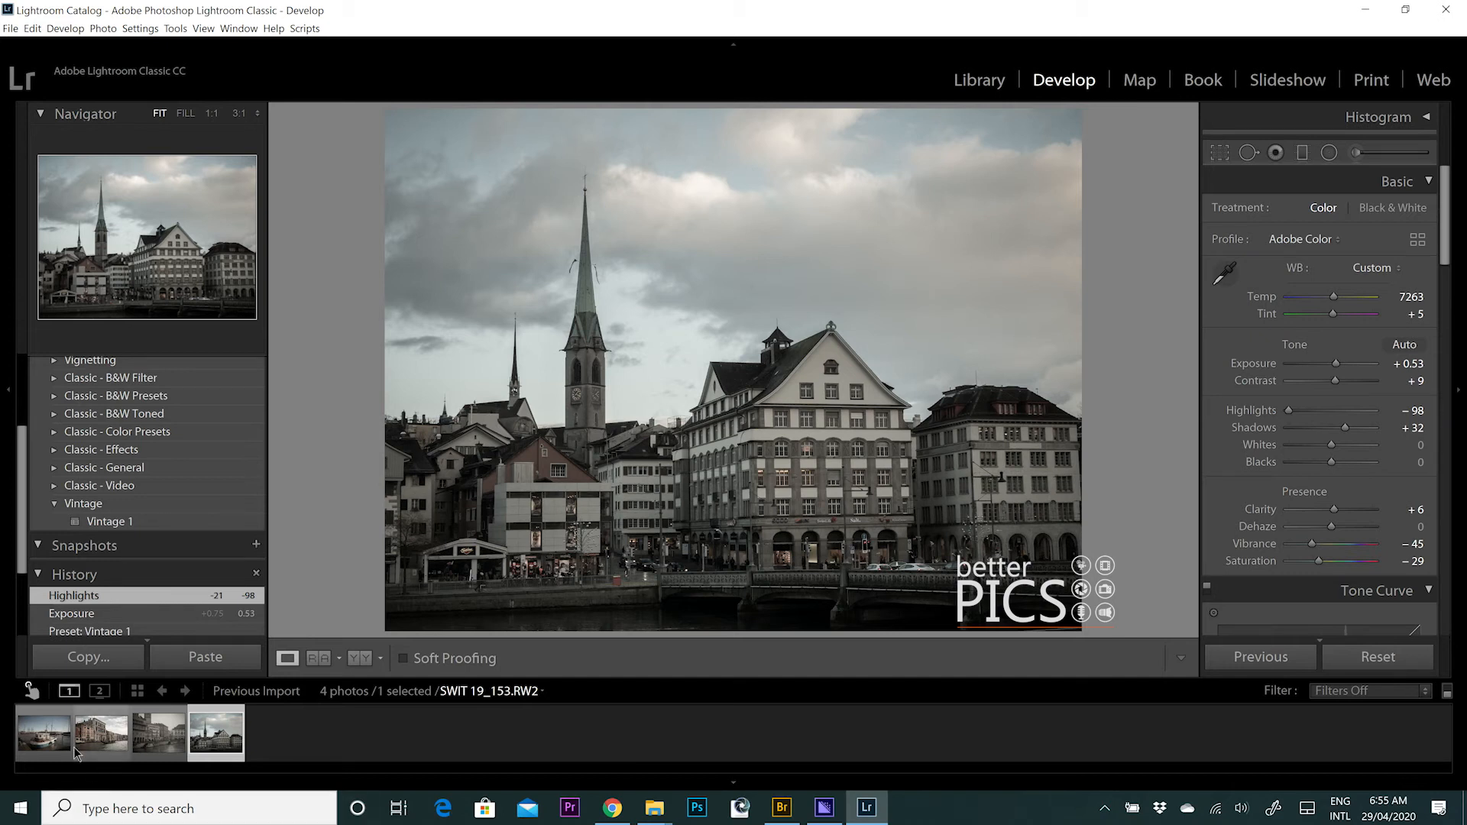
# - Select all four photos in the Library and review each one's vintage look in Loupe view
pyautogui.click(991, 73)
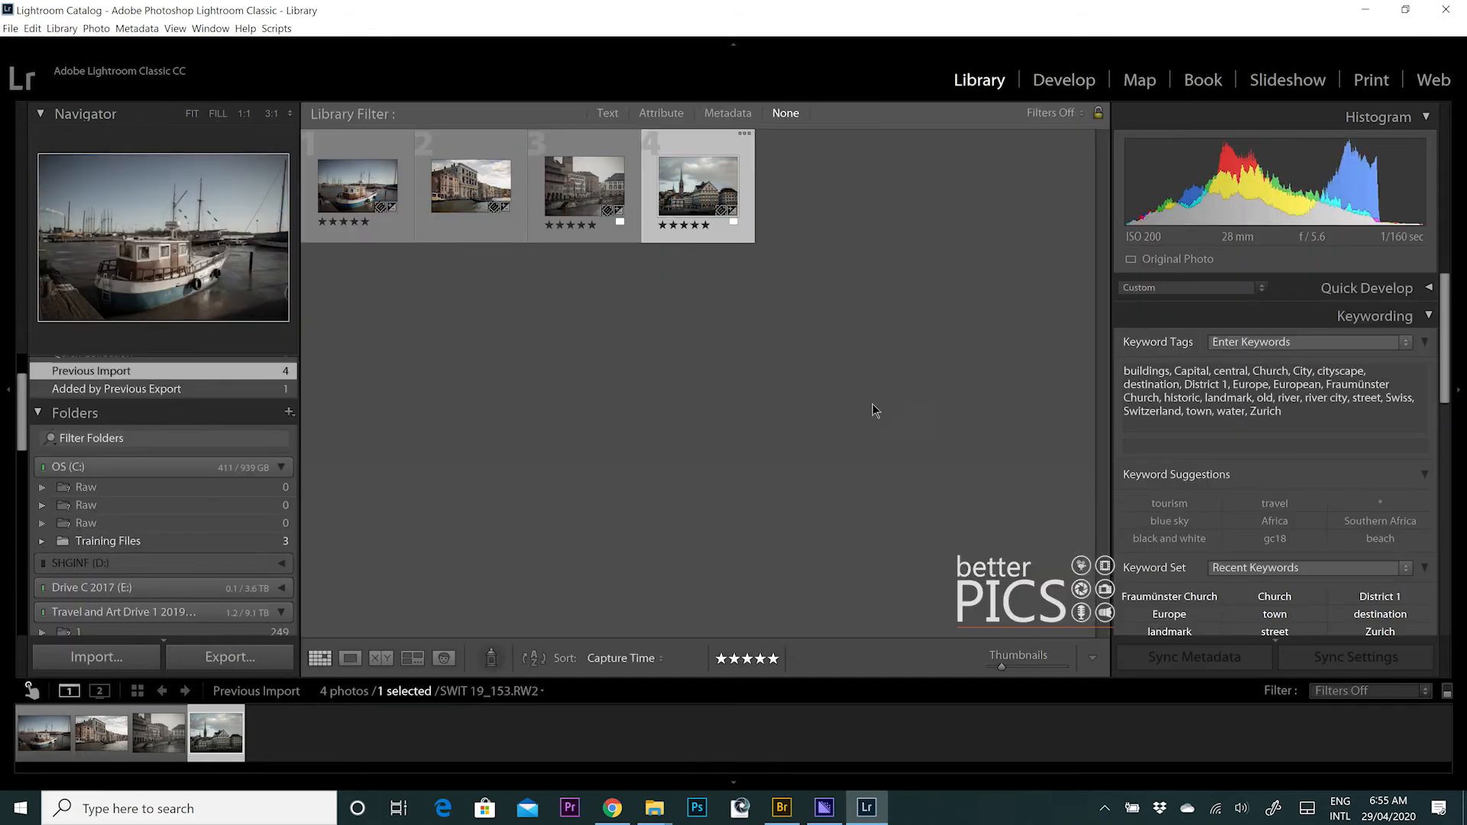
pyautogui.hotkey('ctrl', 'a')
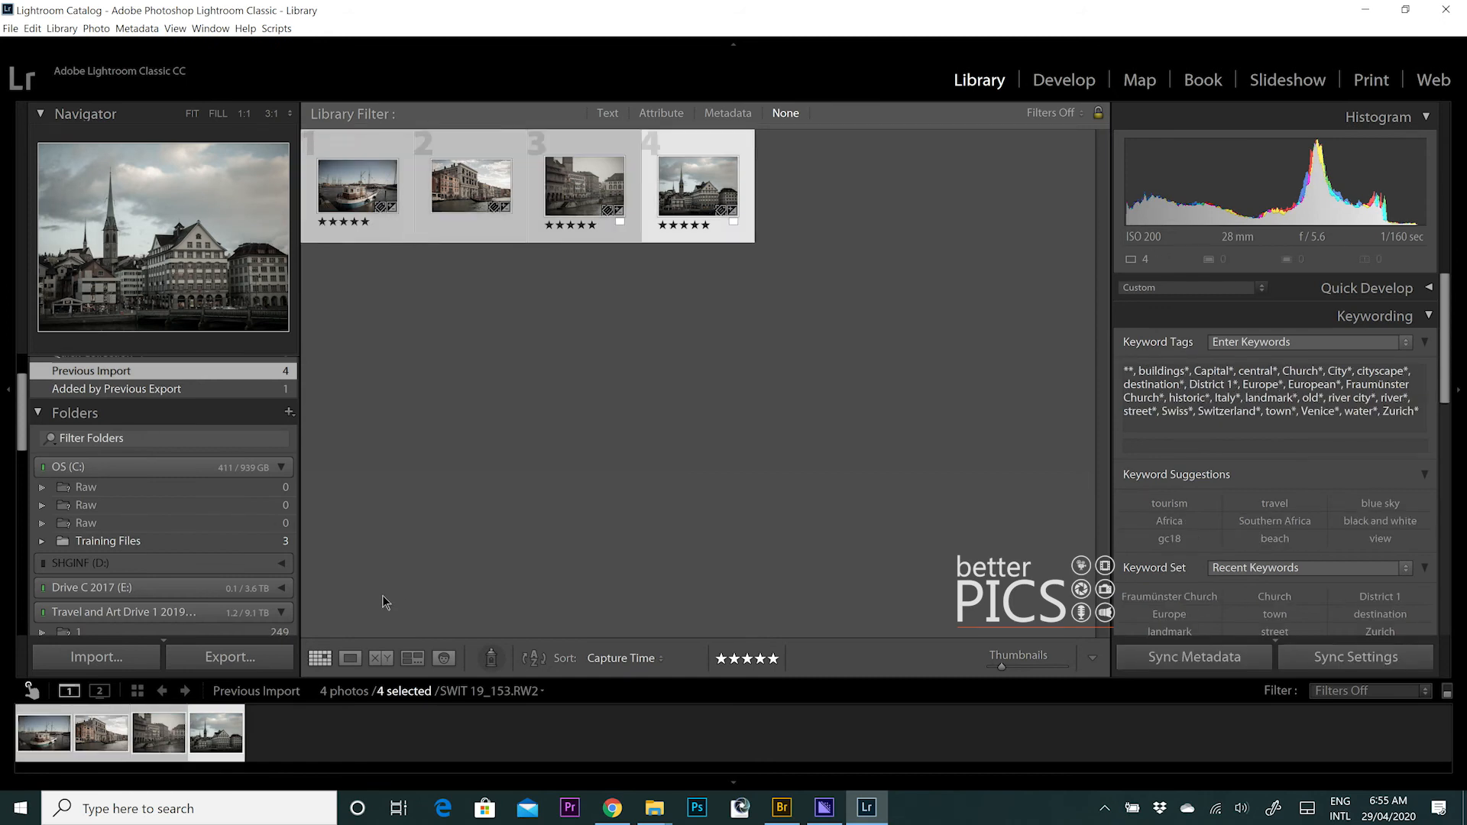
pyautogui.click(349, 658)
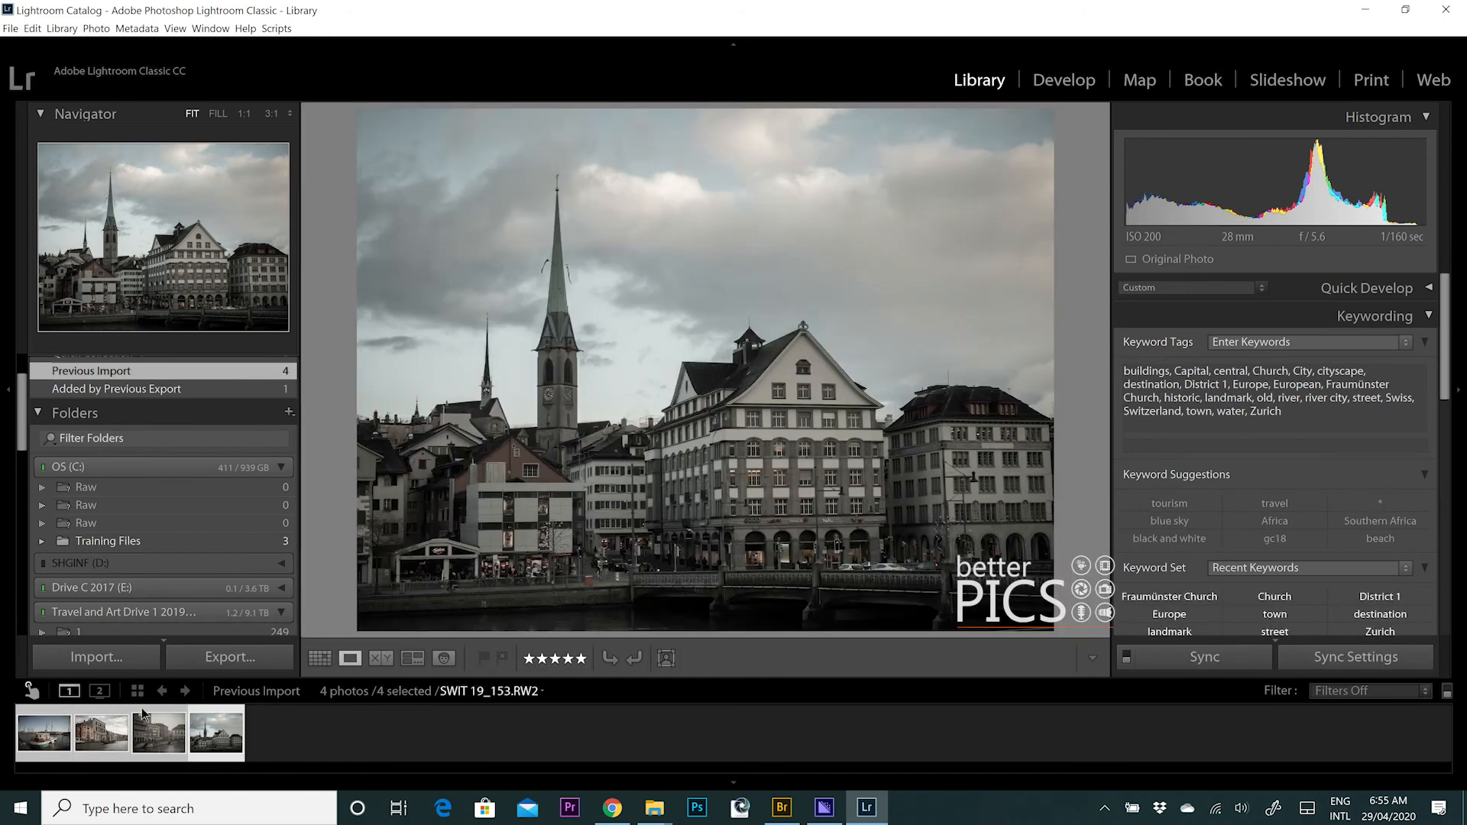
pyautogui.click(113, 732)
pyautogui.click(162, 735)
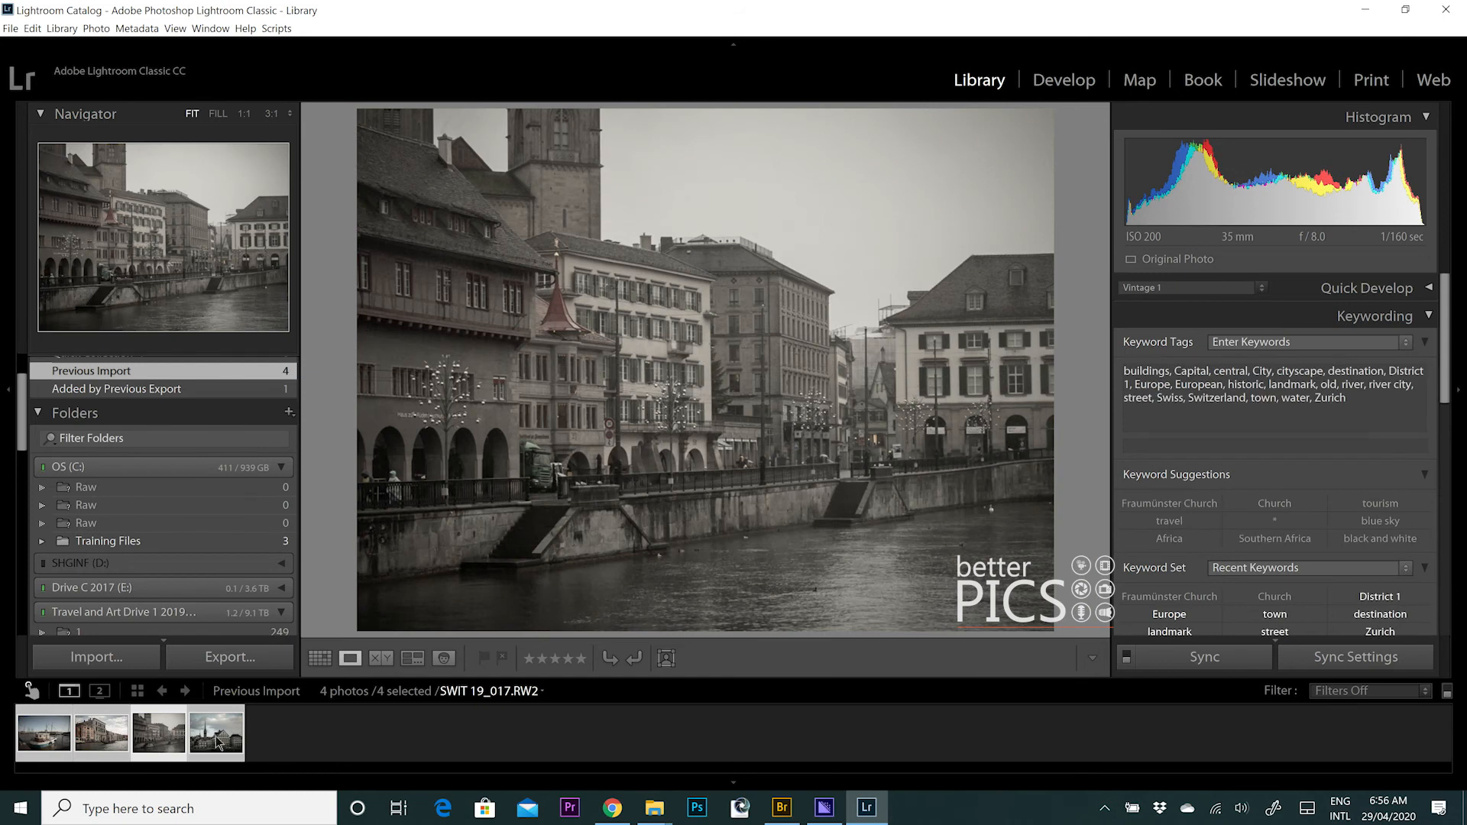
pyautogui.click(208, 736)
pyautogui.click(48, 735)
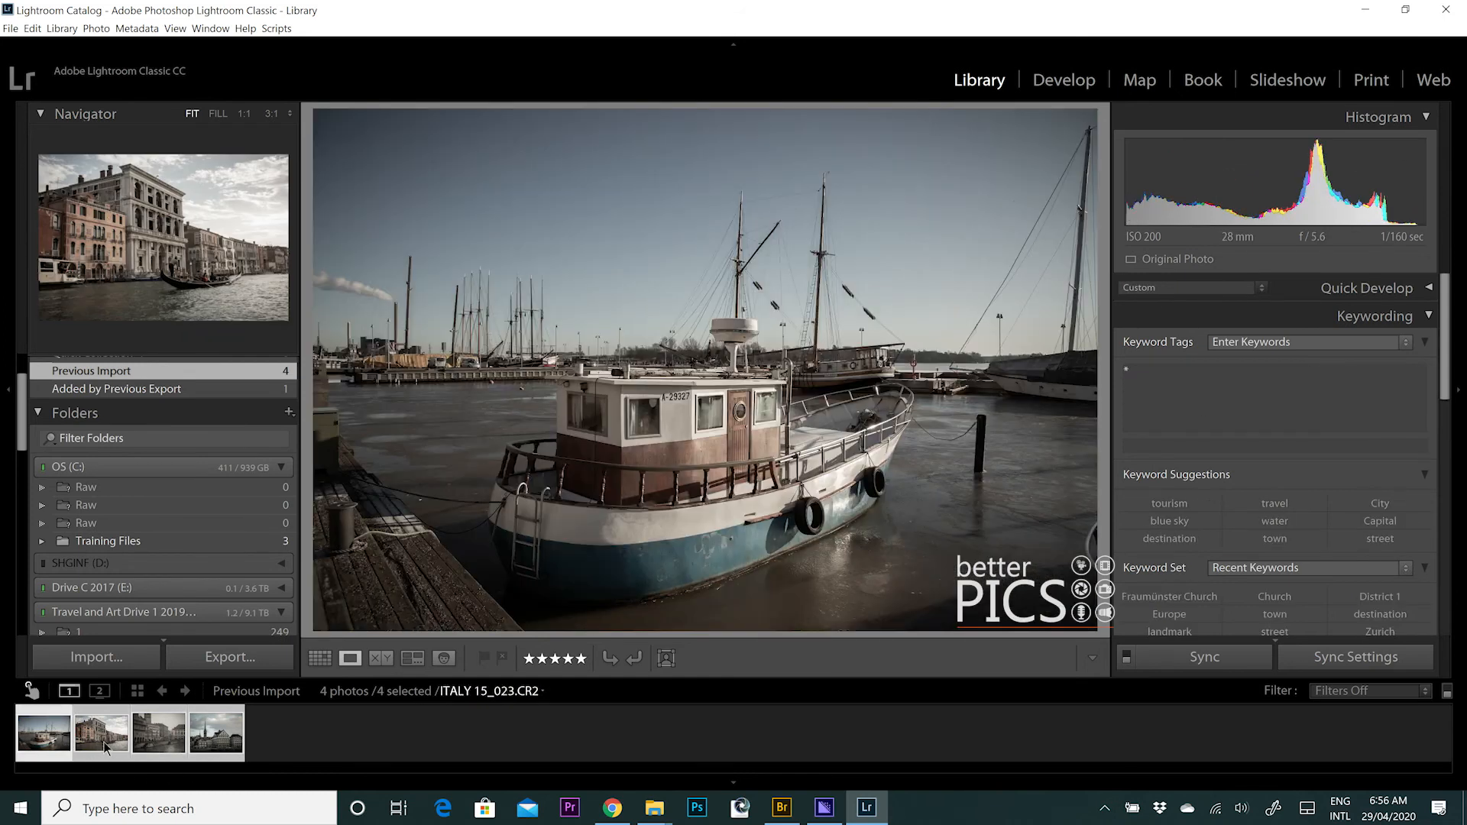
pyautogui.click(103, 736)
pyautogui.click(165, 755)
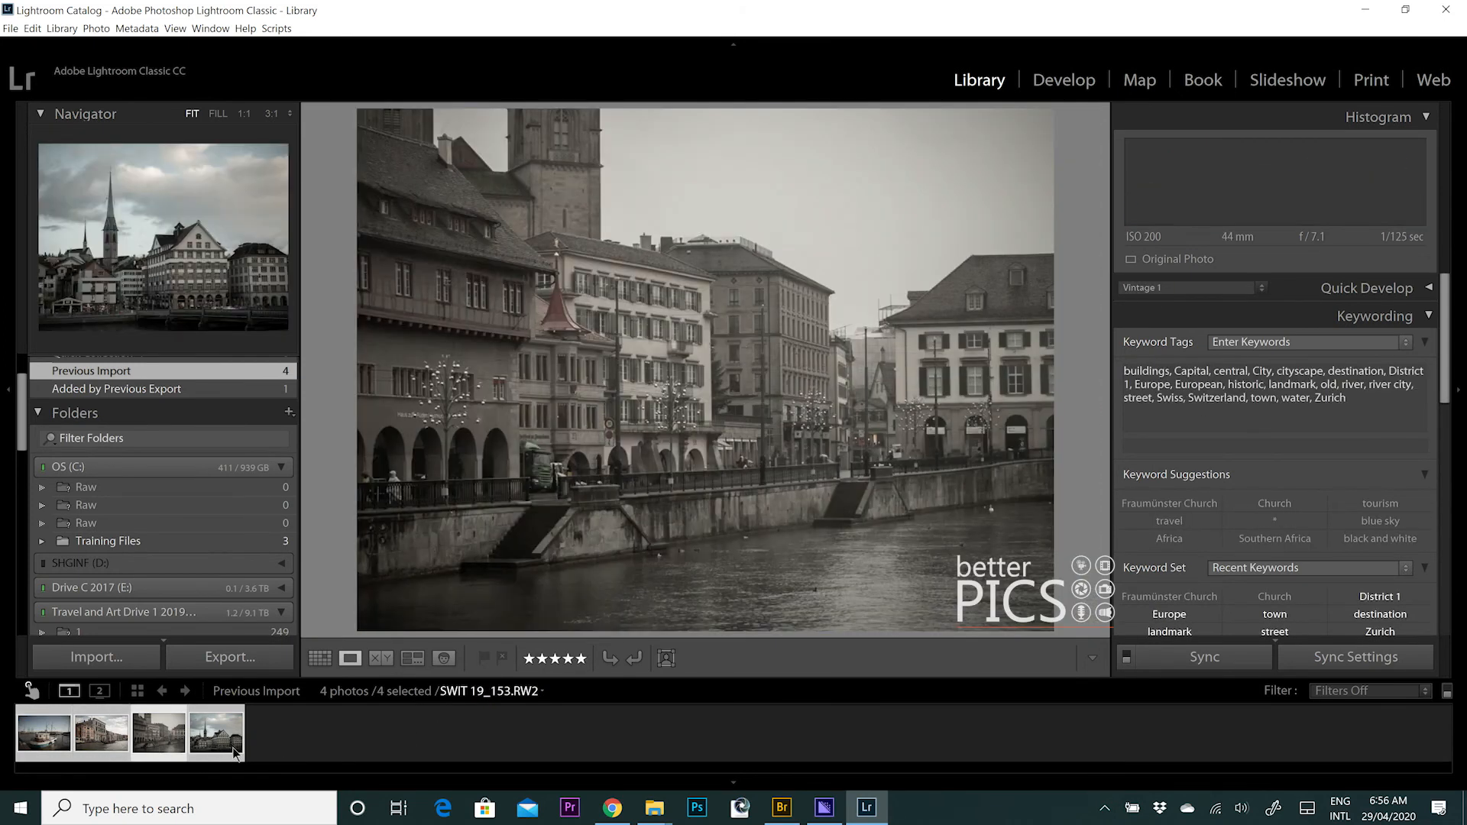
pyautogui.click(219, 741)
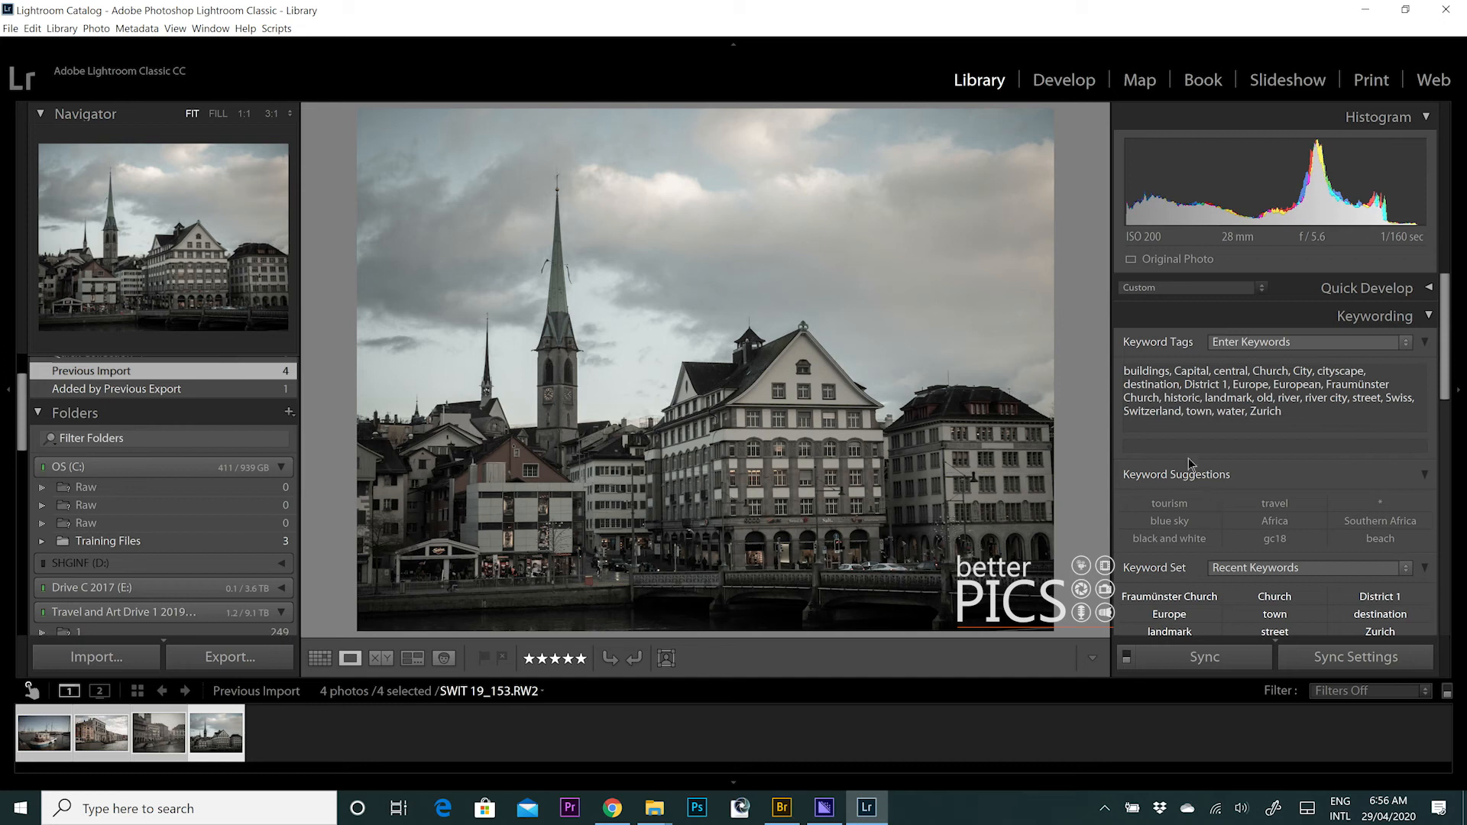
# - Return to the Develop module and compare the vintage look and settings across the four photos
pyautogui.click(1062, 83)
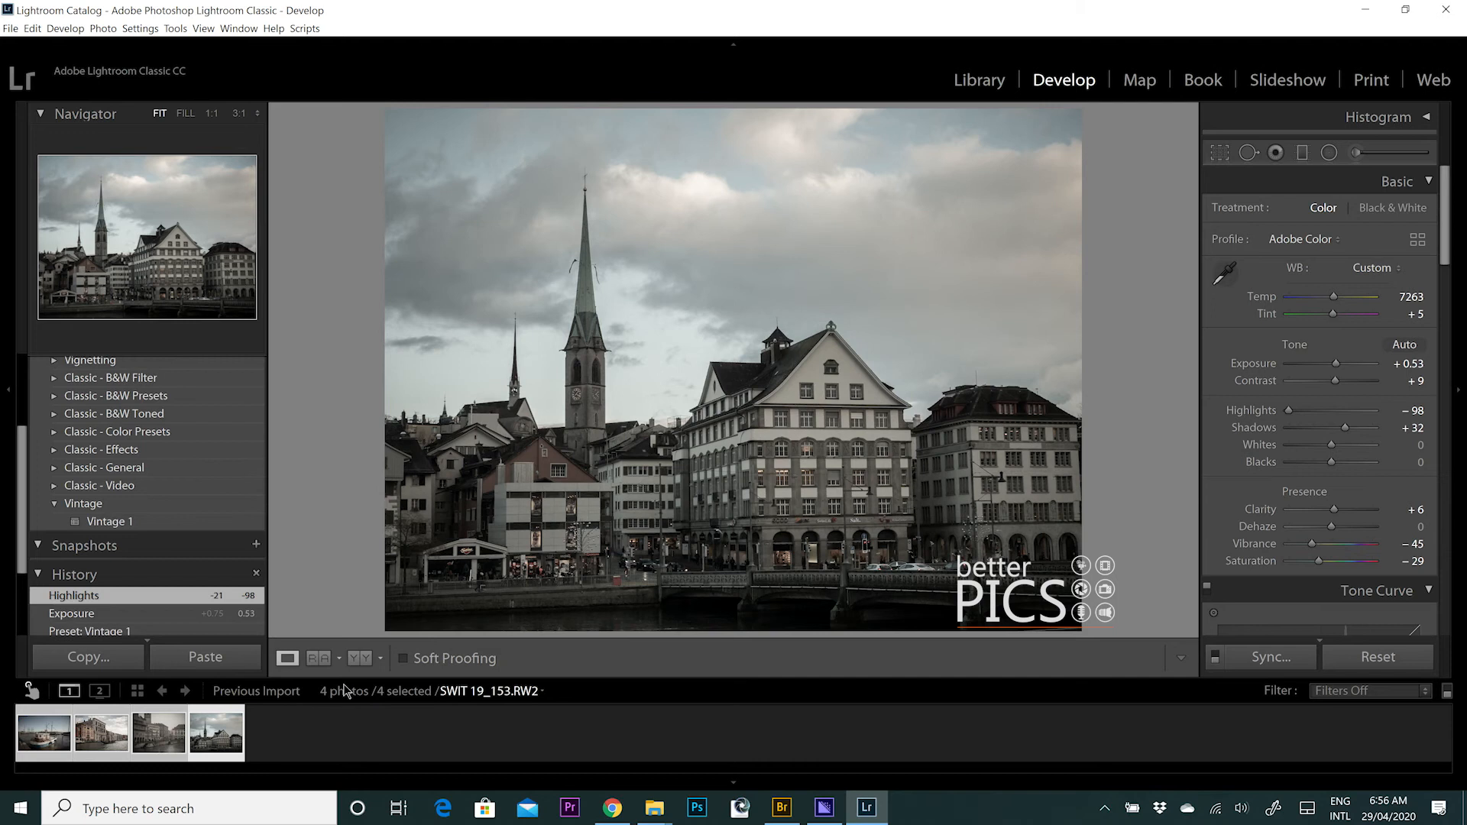
pyautogui.click(42, 739)
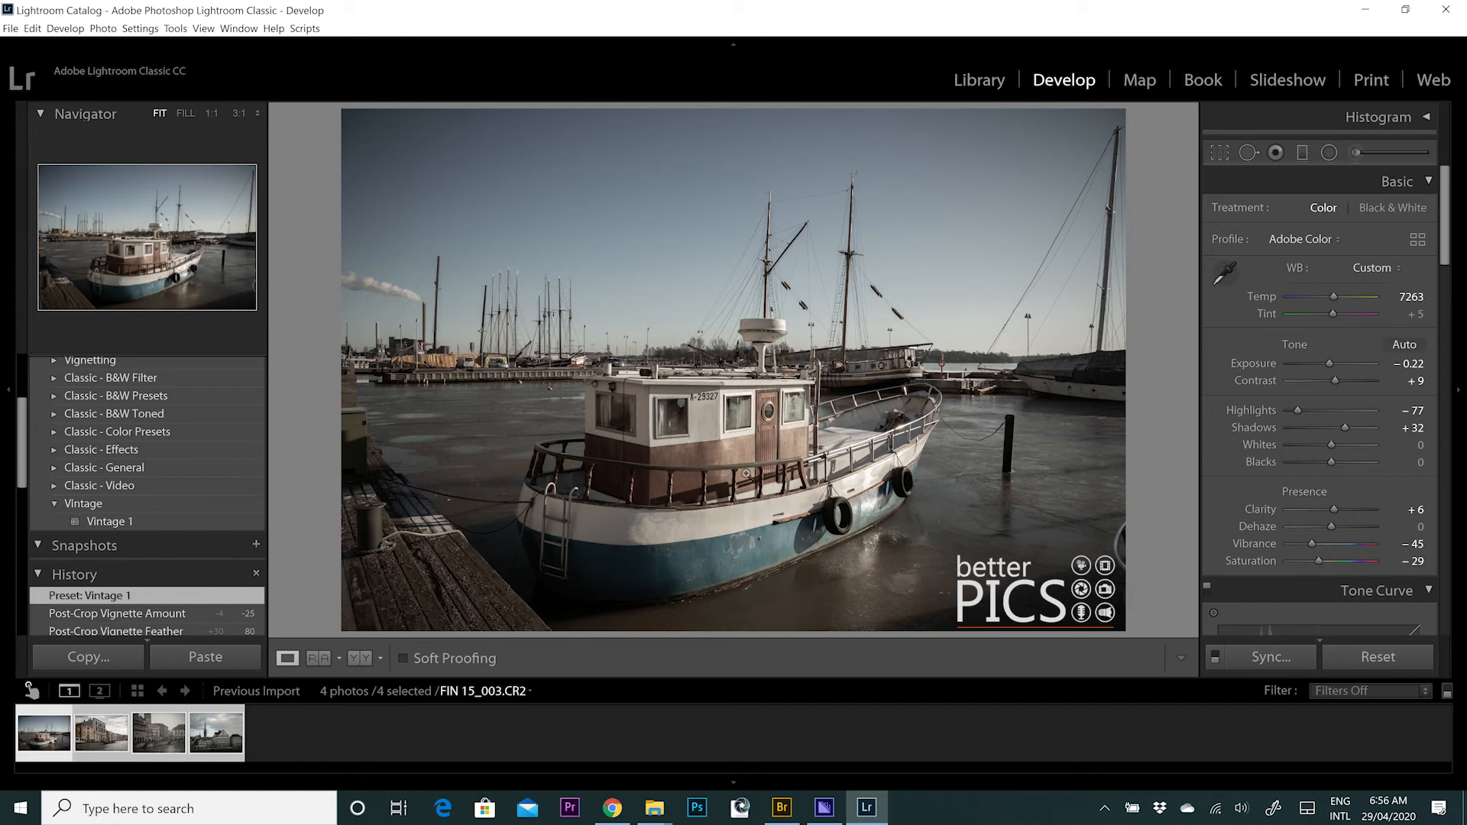
pyautogui.click(182, 738)
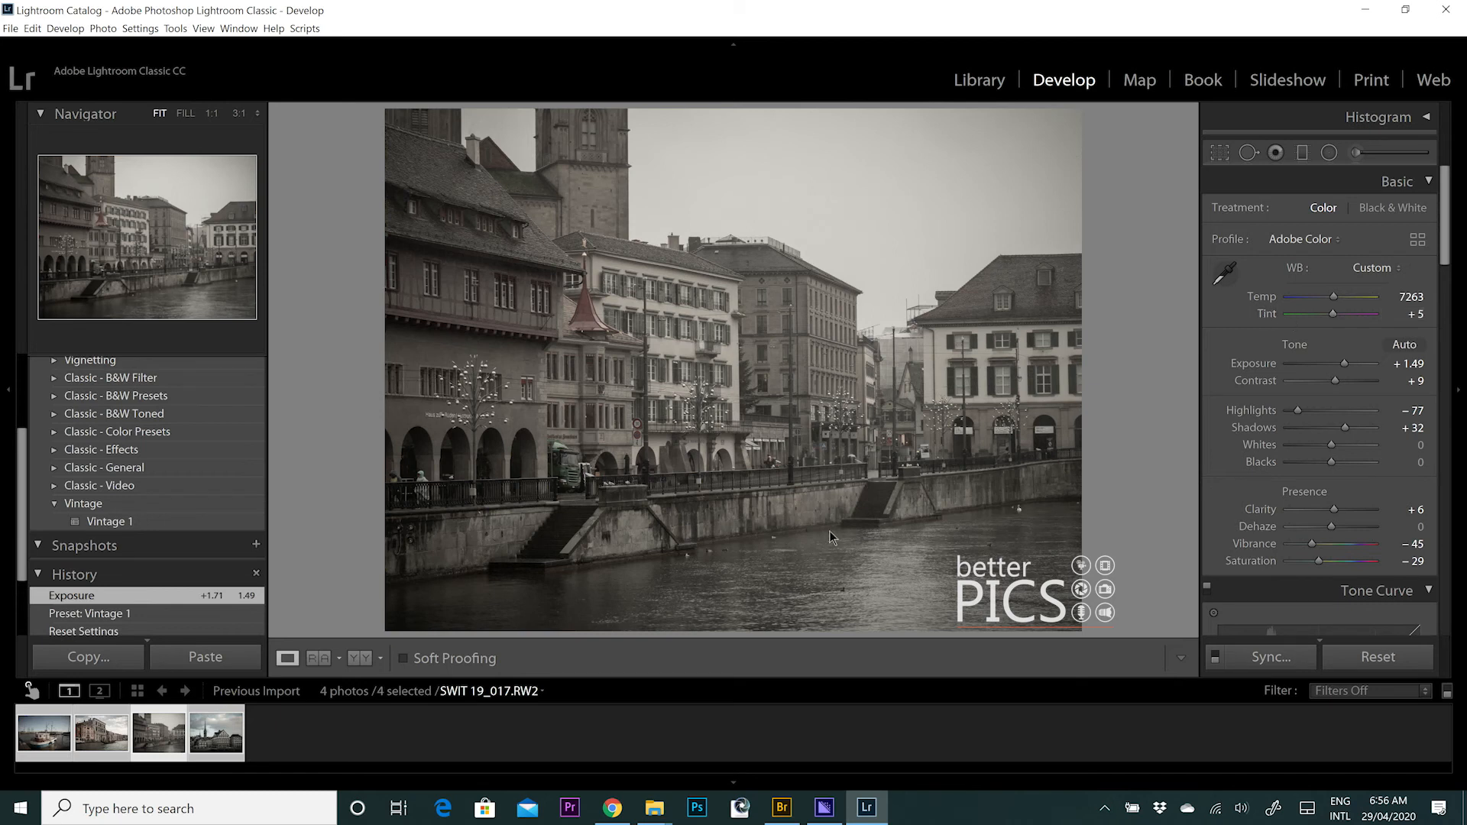
pyautogui.click(86, 743)
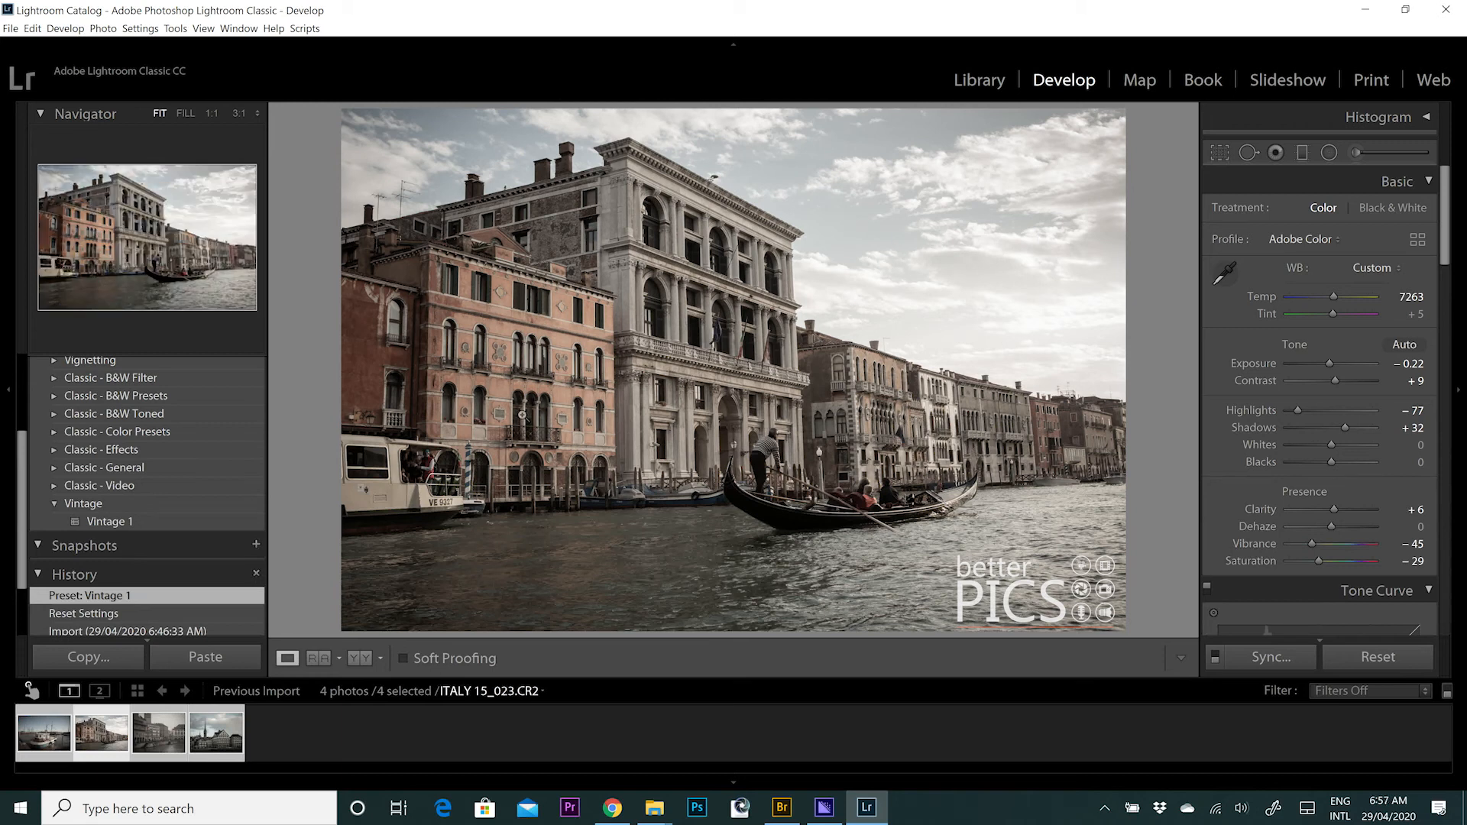
pyautogui.click(63, 740)
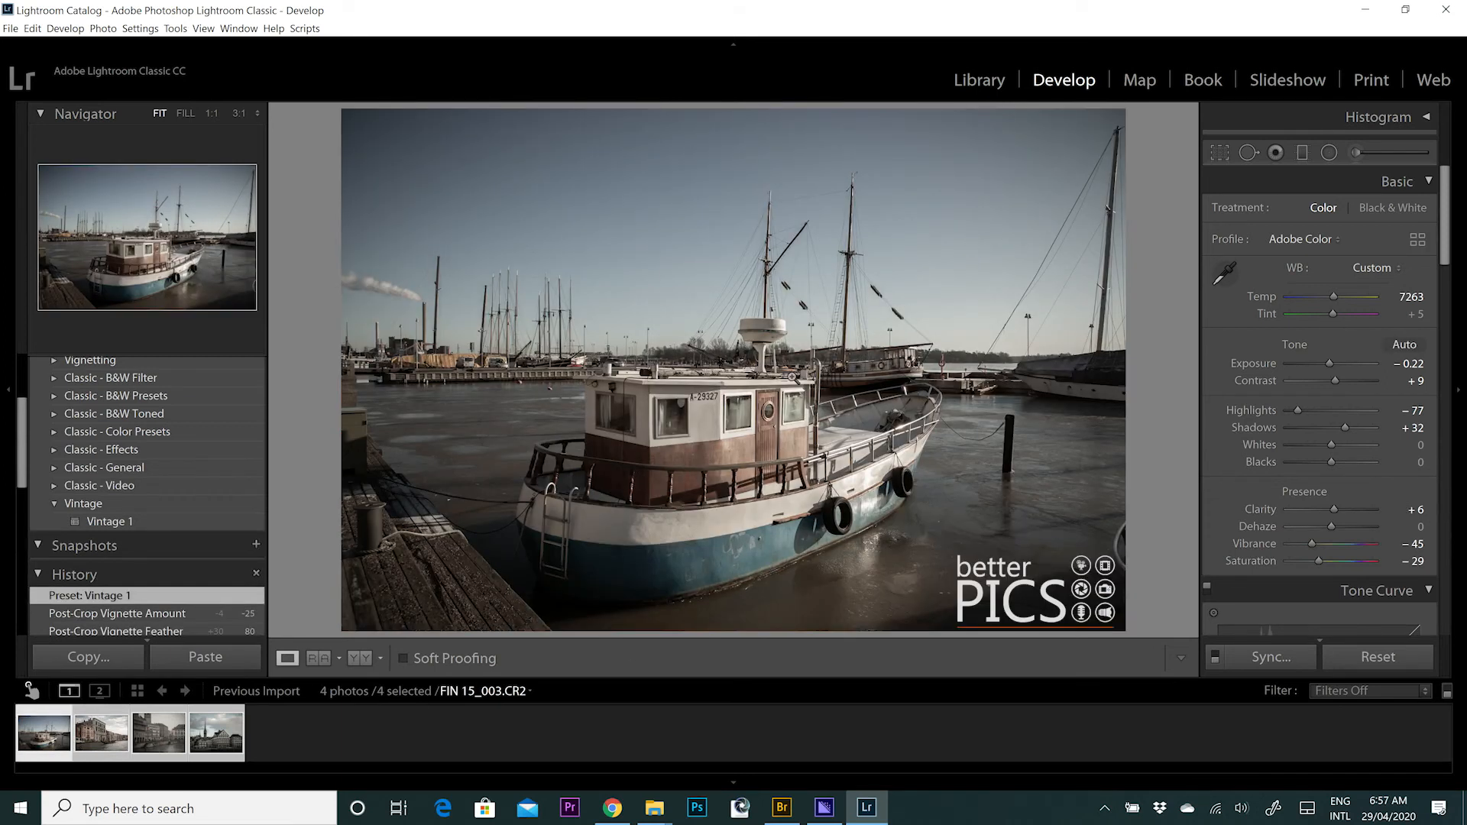
pyautogui.click(217, 735)
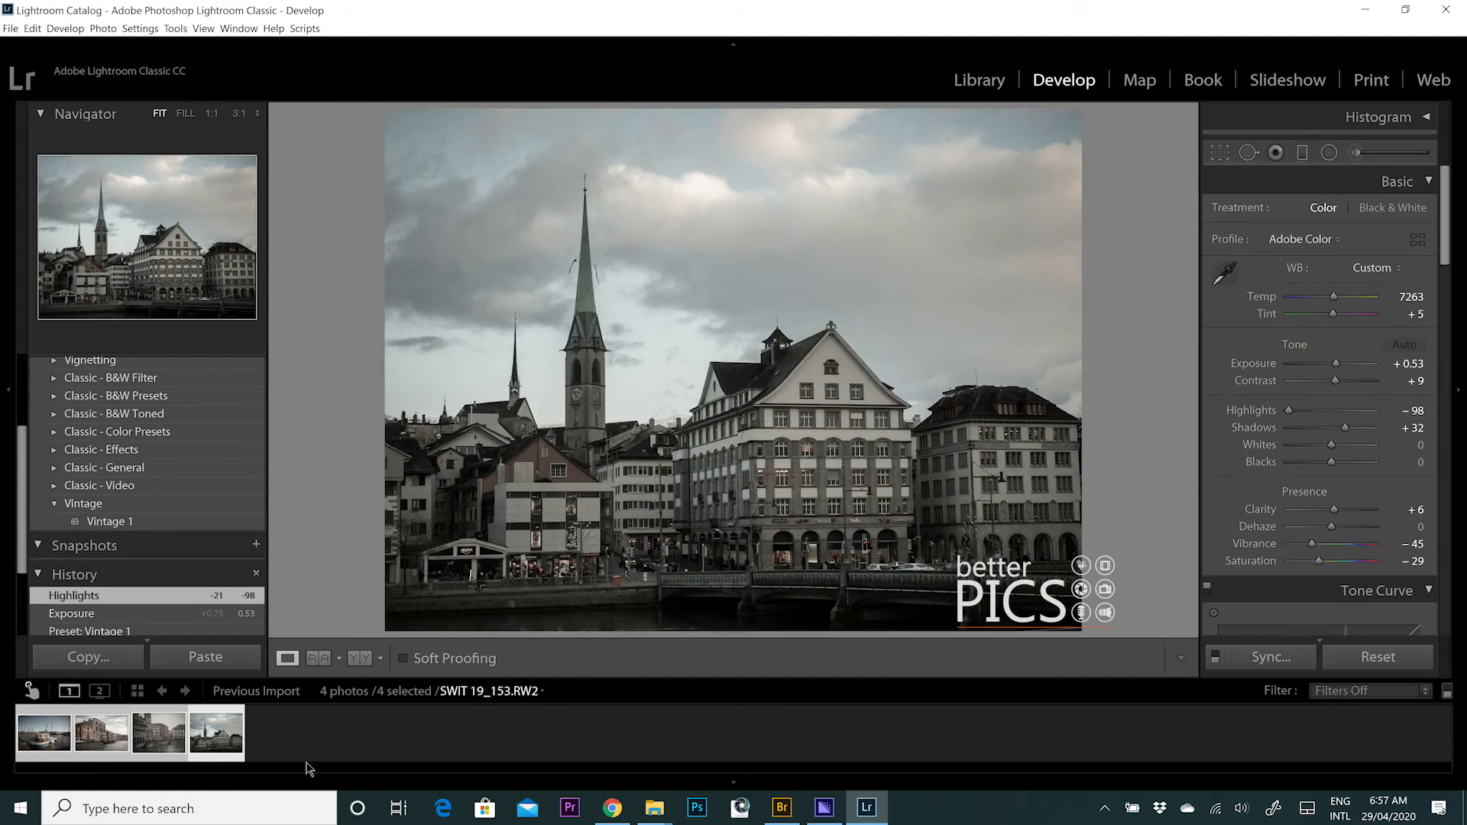
pyautogui.click(182, 722)
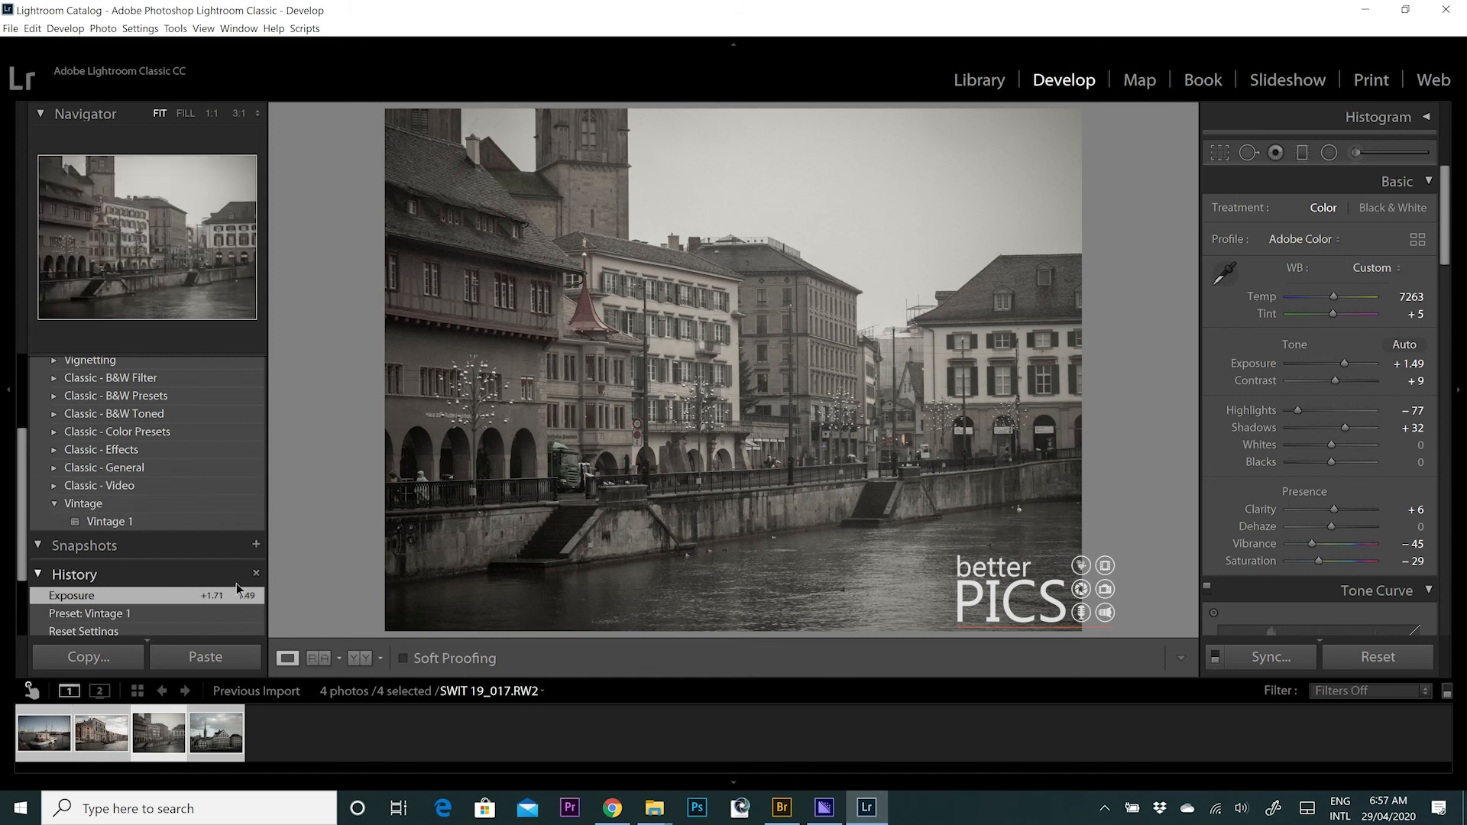
pyautogui.scroll(3, 231, 567)
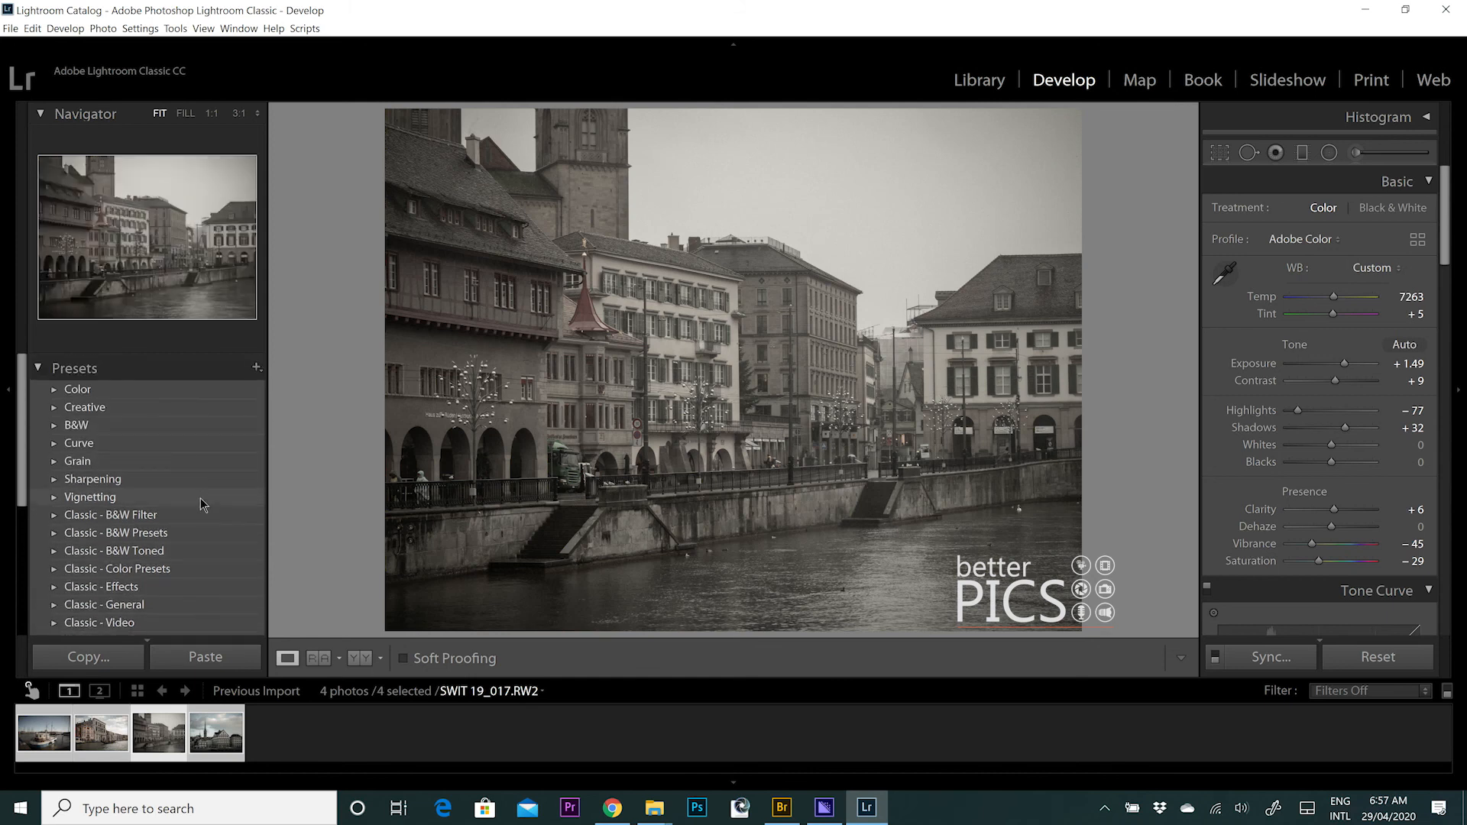
pyautogui.scroll(-4, 200, 497)
pyautogui.scroll(4, 200, 496)
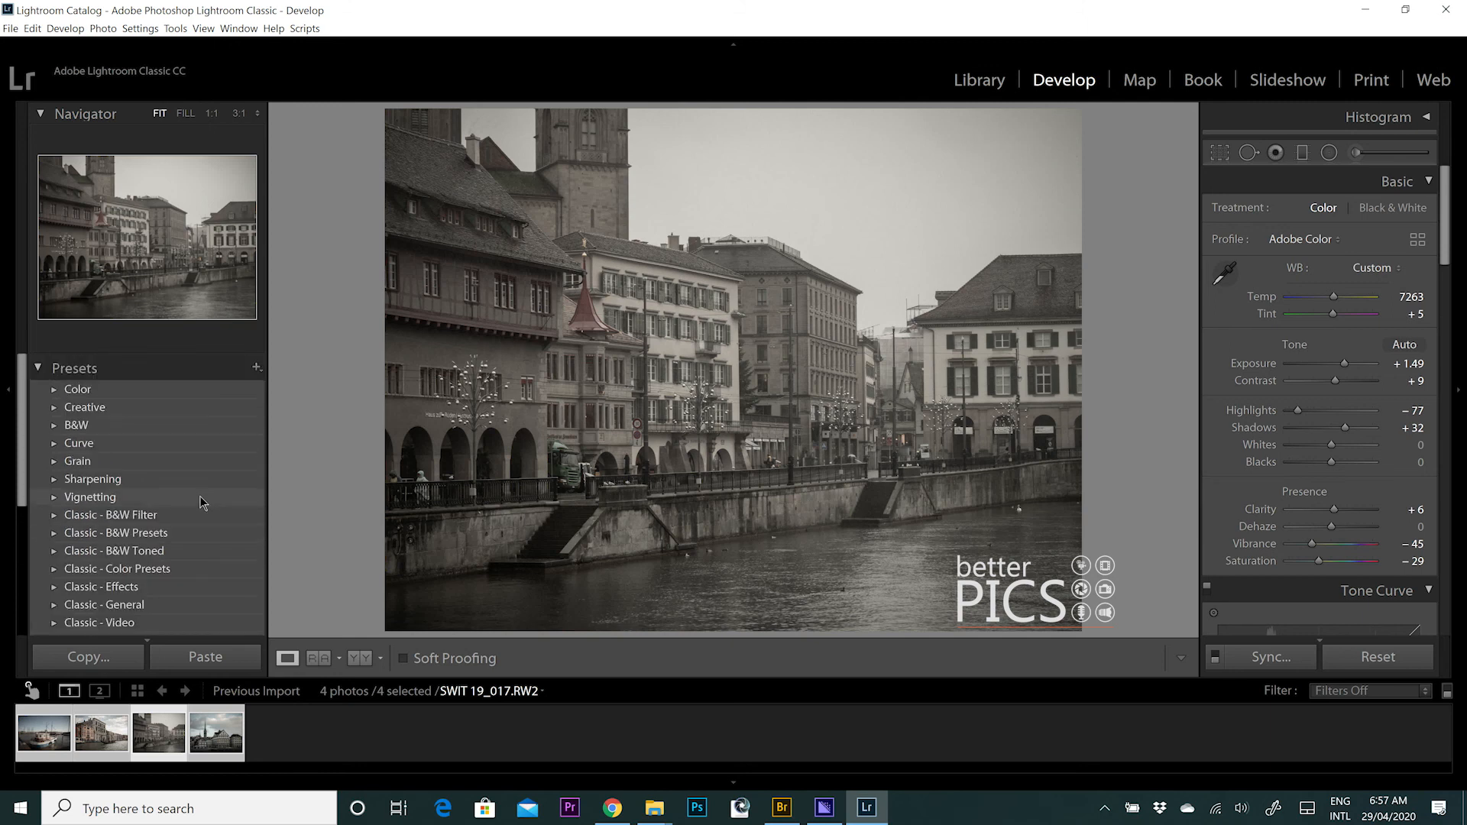